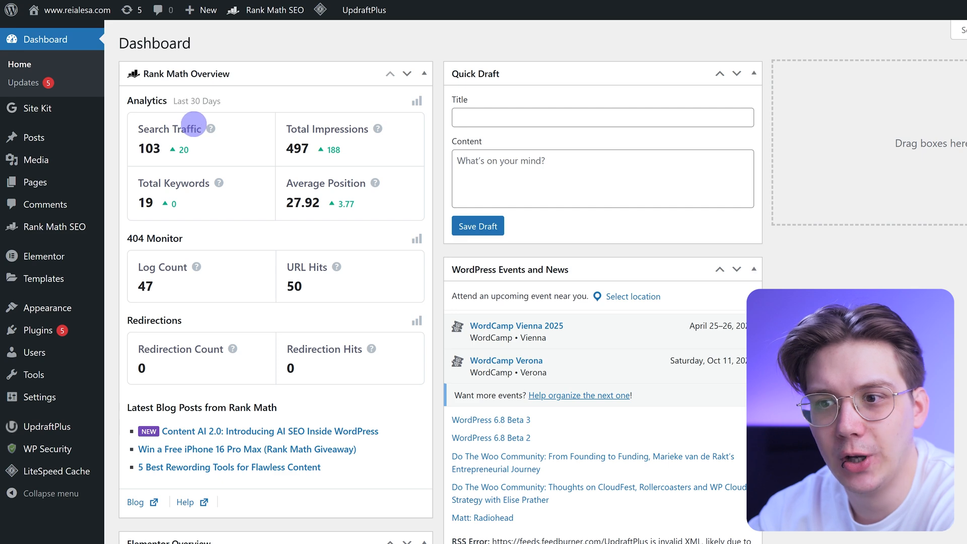
- Find the Cookiebot CMP by Usercentrics plugin in the WordPress plugin directory, install it and activate it
mouse_move(60, 331)
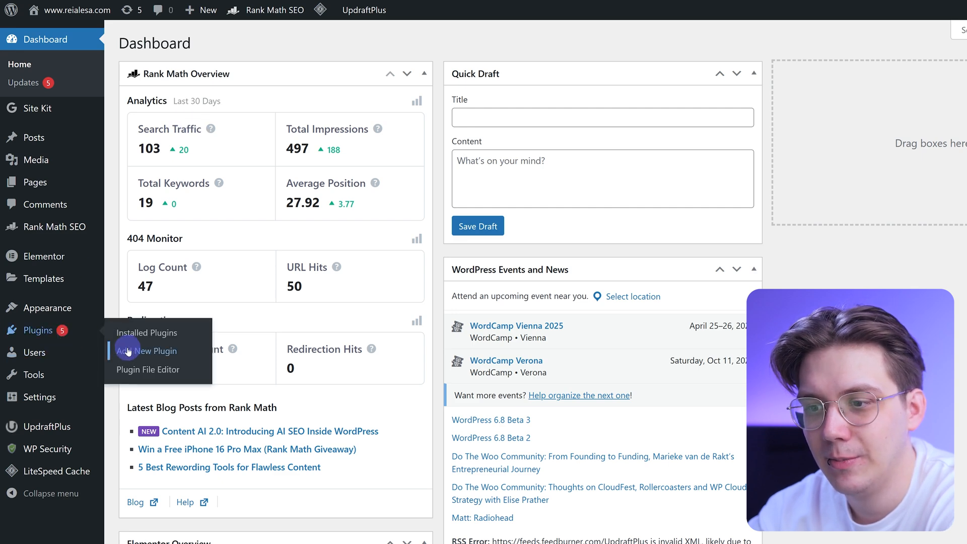
click(127, 351)
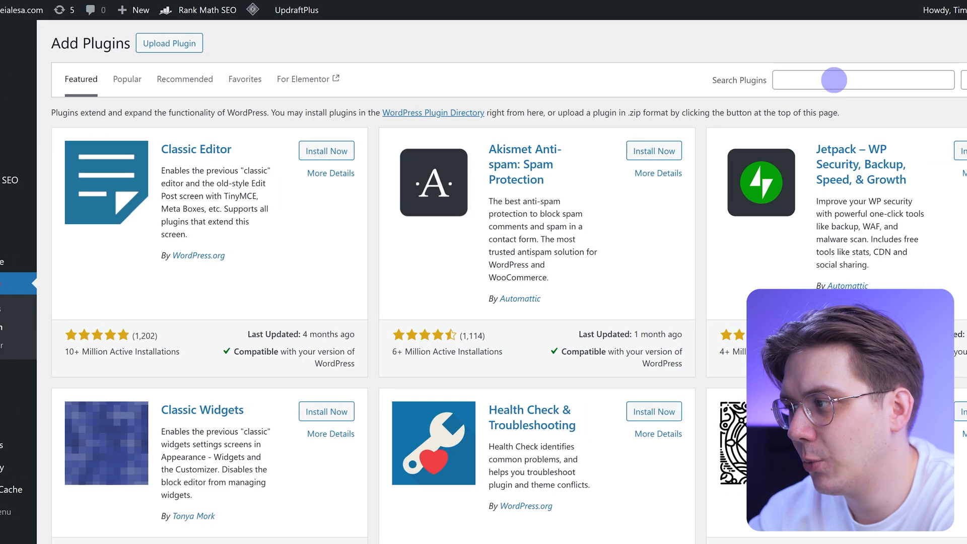
click(900, 80)
text(Cookiebot)
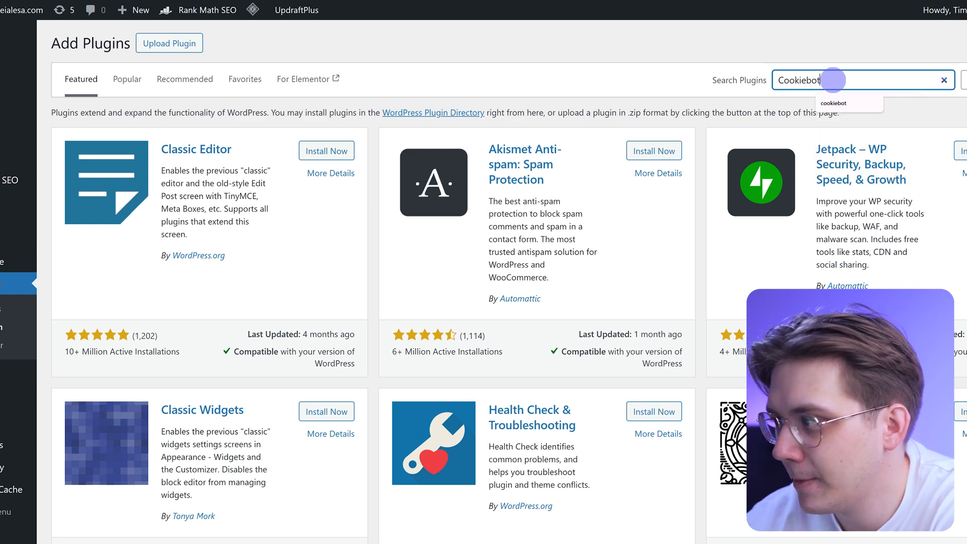
click(345, 146)
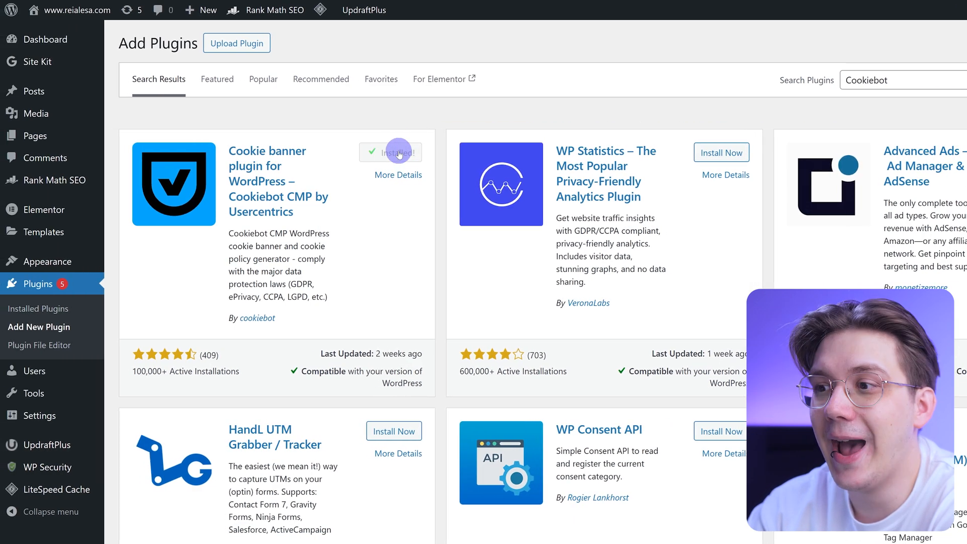
click(400, 153)
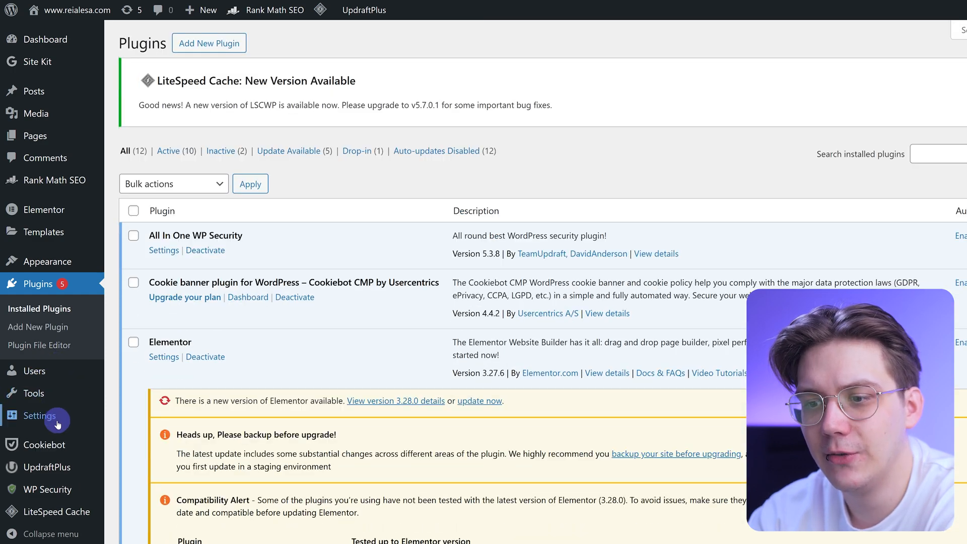
- Open the Cookiebot plugin's settings and locate the domain group ID under Installation guides on the Cookiebot Implementation page
mouse_move(40, 444)
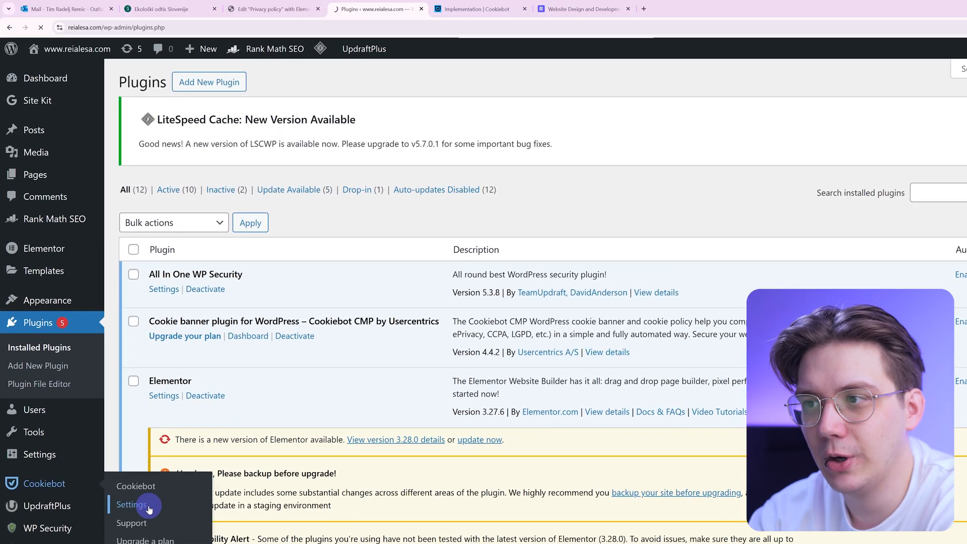
click(149, 509)
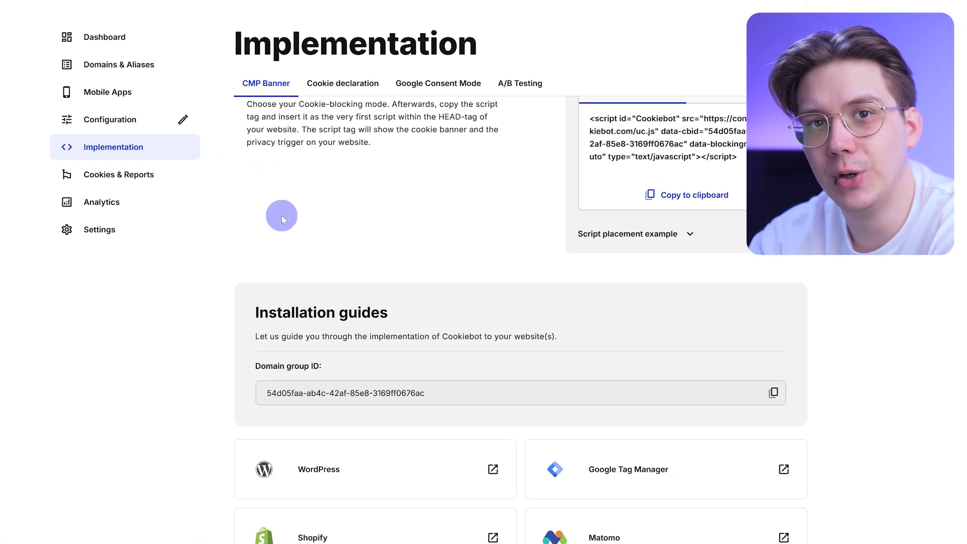
scroll(352, 313, down, 1)
drag(254, 313, 323, 313)
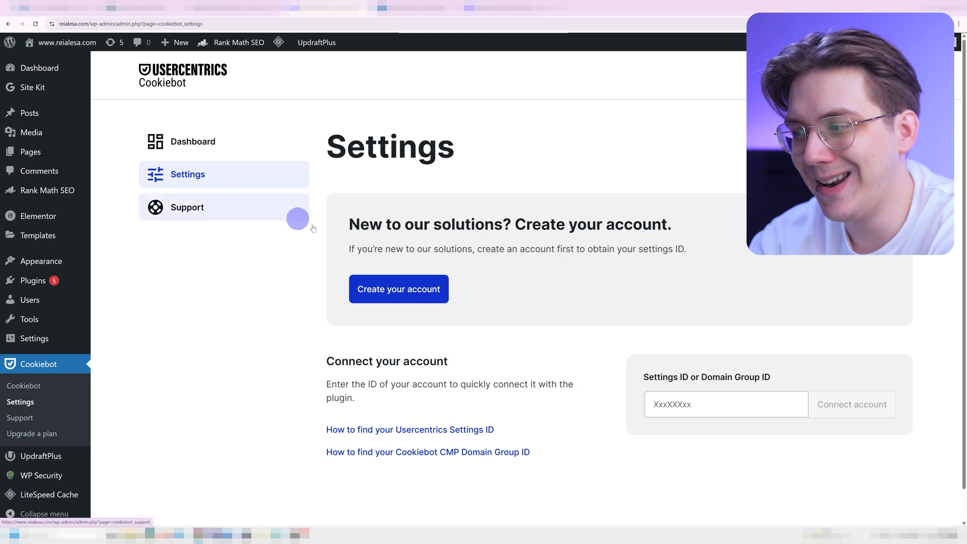
- Enter the domain group ID in the WordPress plugin's settings and connect the Cookiebot account
scroll(297, 216, down, 1)
drag(639, 342, 774, 347)
click(708, 380)
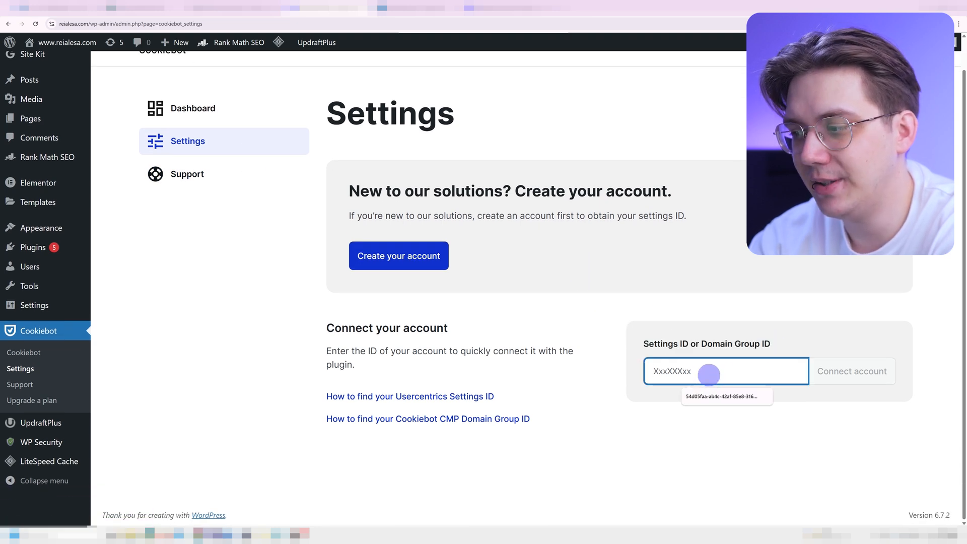
text(54d05faa-ab4c-42af-85e8-3169ff0)
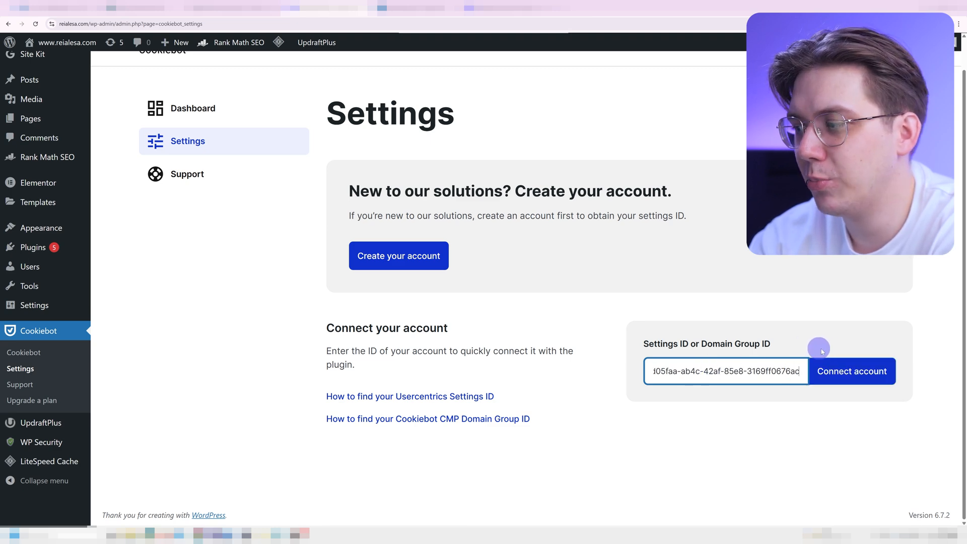
click(836, 371)
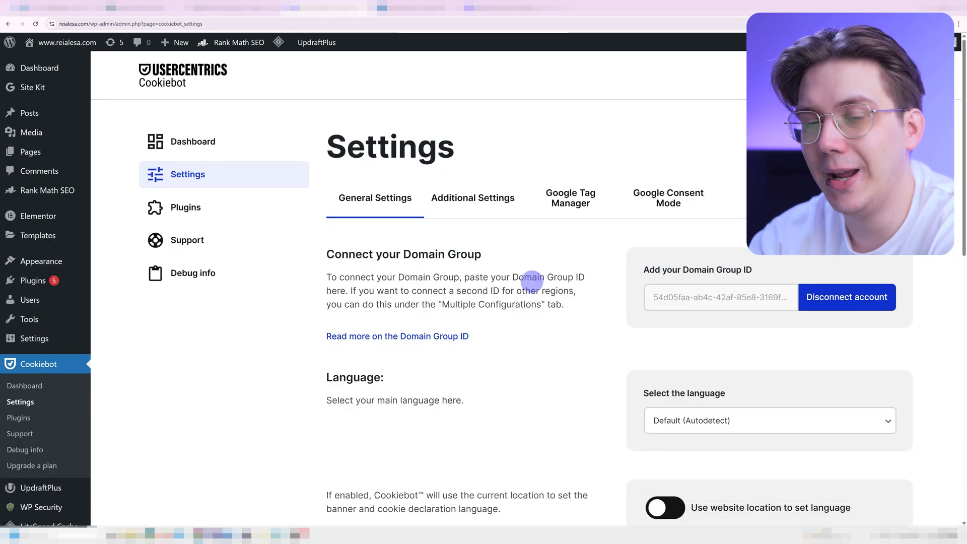
- Set the plugin's cookie-blocking mode to Automatic and save the changes
scroll(523, 282, down, 7)
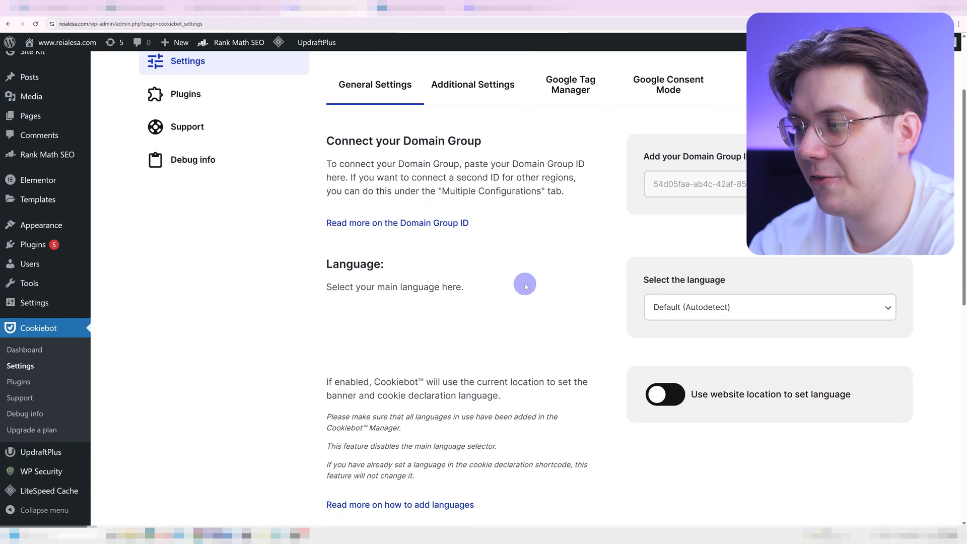
scroll(542, 290, down, 1)
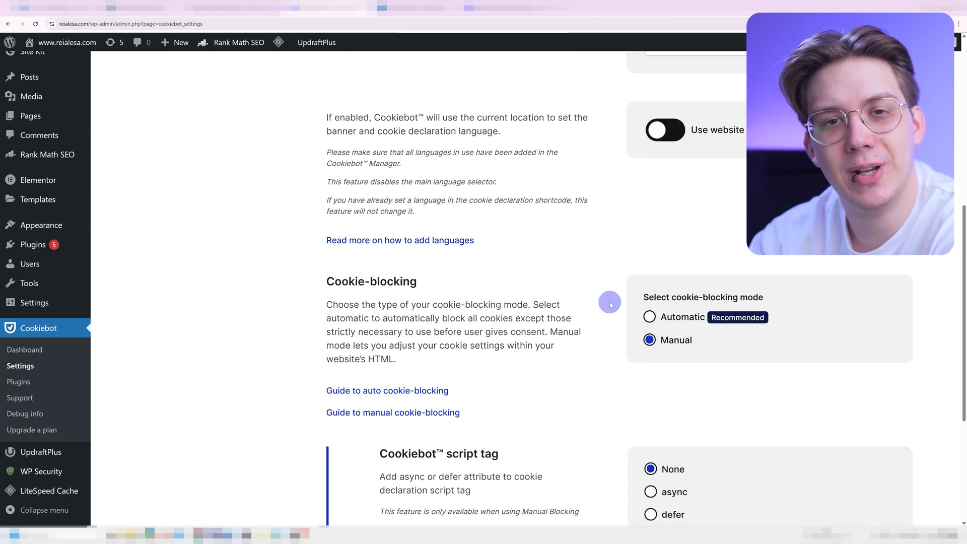
click(649, 317)
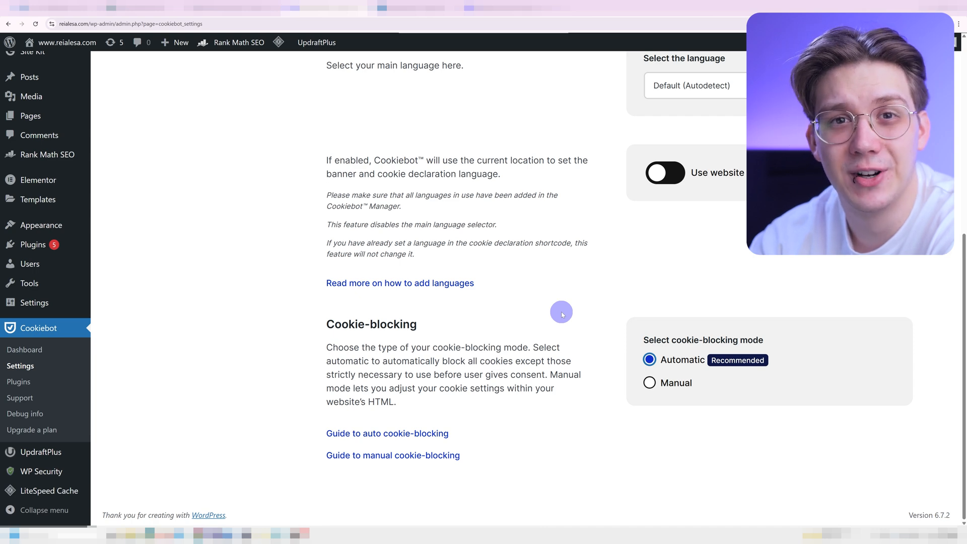
scroll(562, 315, up, 7)
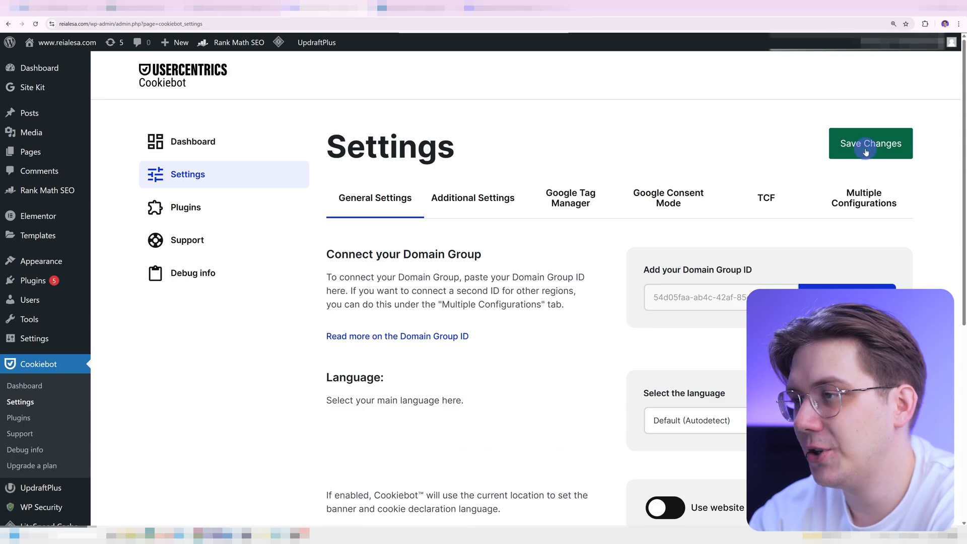
click(866, 151)
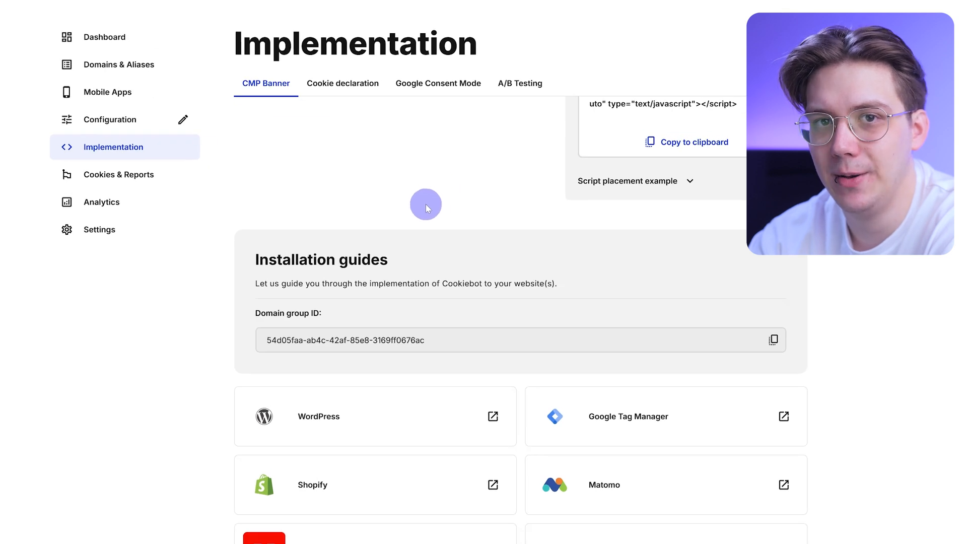
- Locate the auto-blocking Embed Cookiebot script on the Cookiebot Implementation page
scroll(425, 204, up, 5)
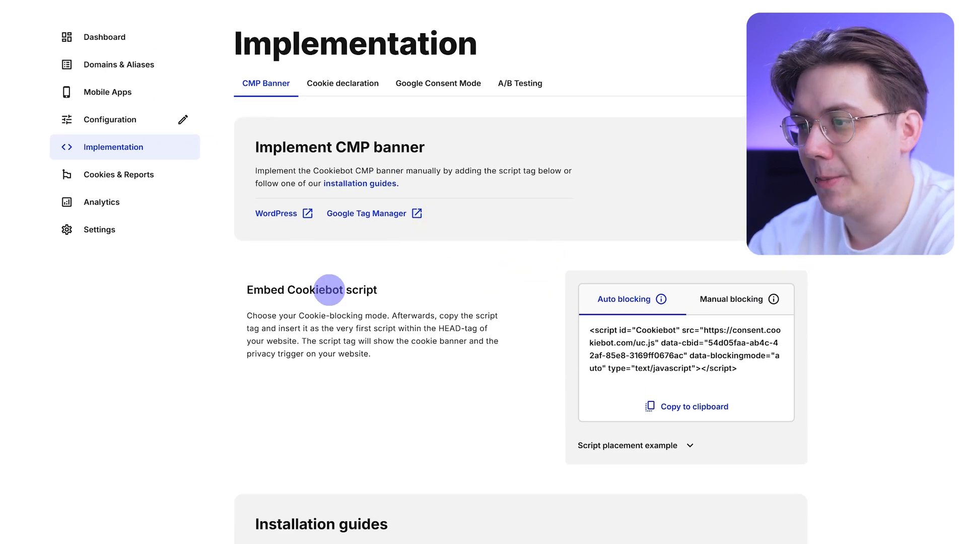
drag(259, 288, 394, 288)
click(395, 288)
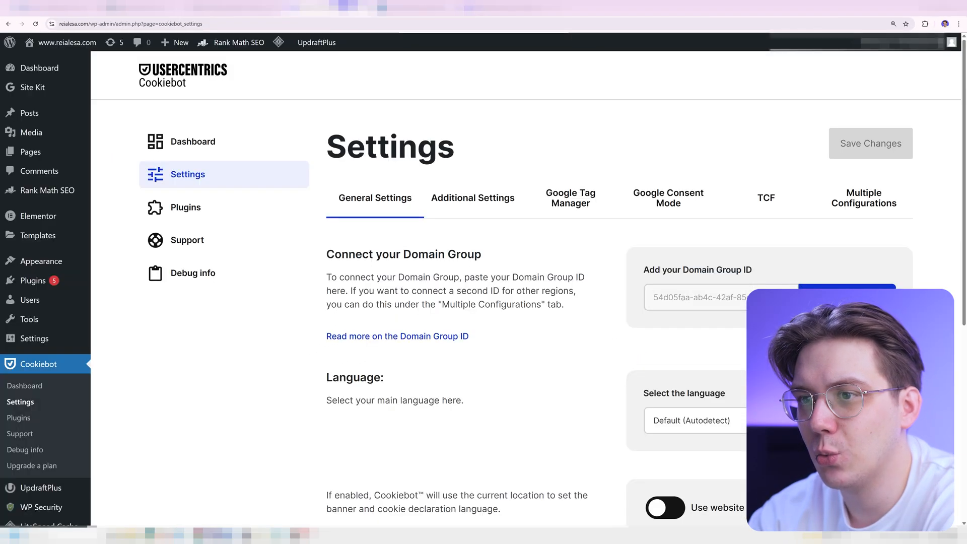
- Create a new Elementor custom code snippet titled Cookiebot and paste the auto-blocking Cookiebot script tag into it
mouse_move(44, 219)
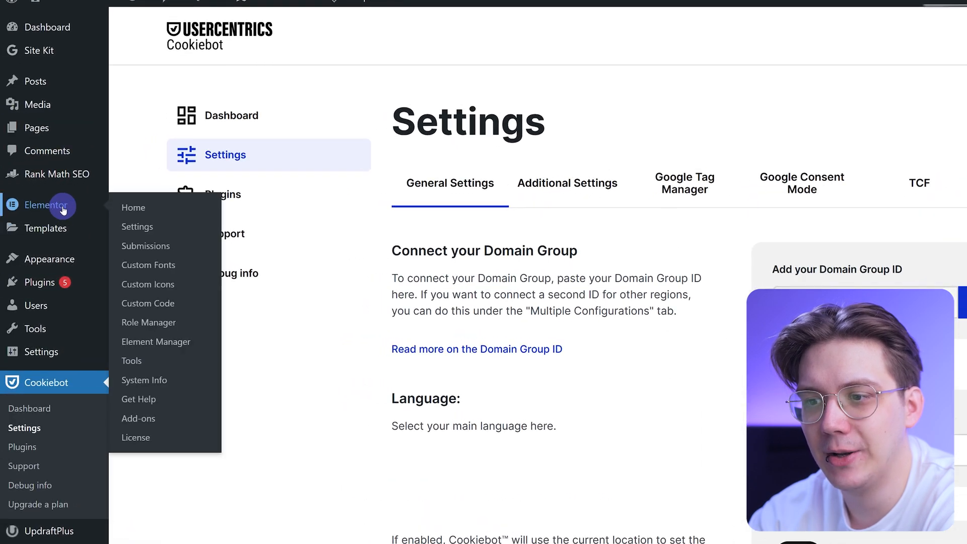
click(154, 302)
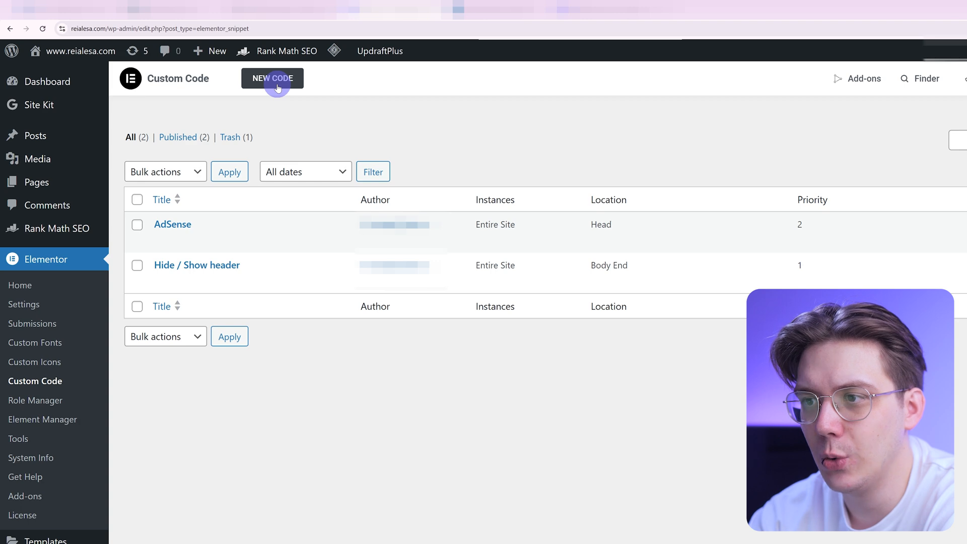
click(276, 82)
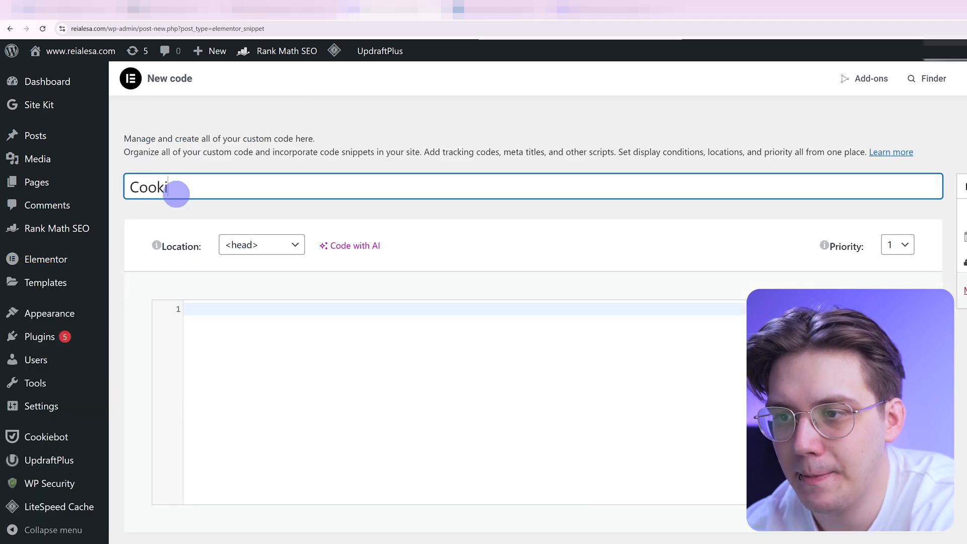
click(331, 325)
text(<script id="Cookiebot" src="https://consent.cookiebot.com/uc.js" data-cbid="54d05faa-ab4c-42af-85e8-3169ff0676ac" data-blockingmode="auto" type="text/javascript"></script>)
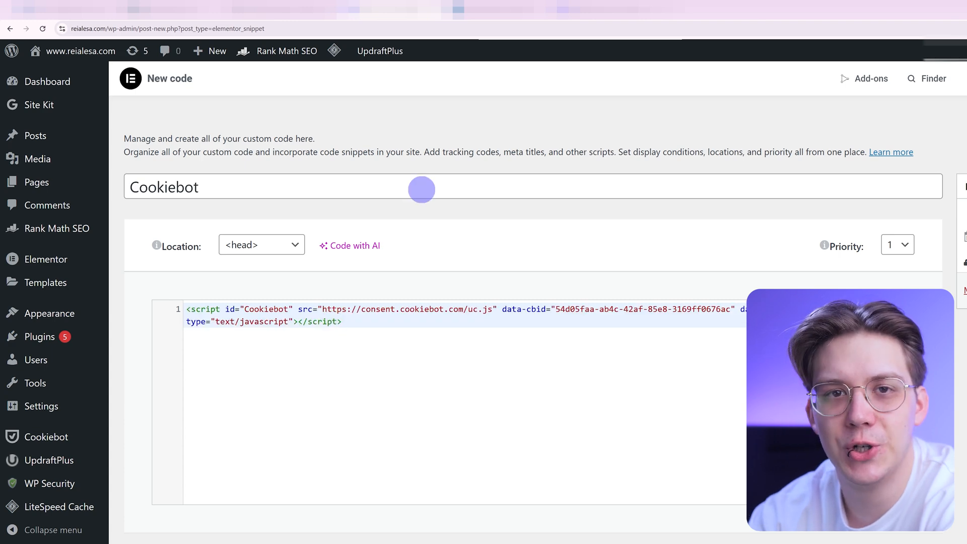
- Set the Cookiebot snippet's location to <head> and publish it
click(266, 245)
click(267, 262)
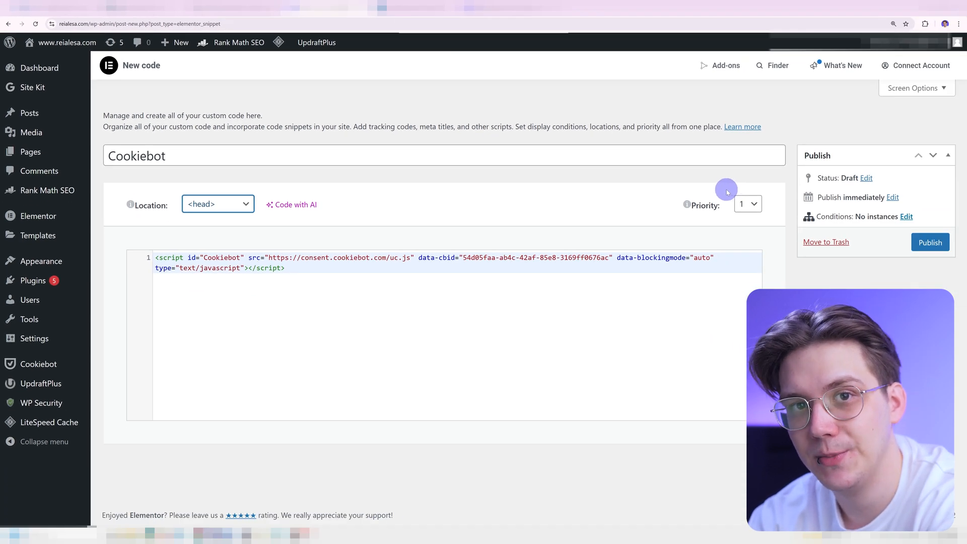
click(929, 242)
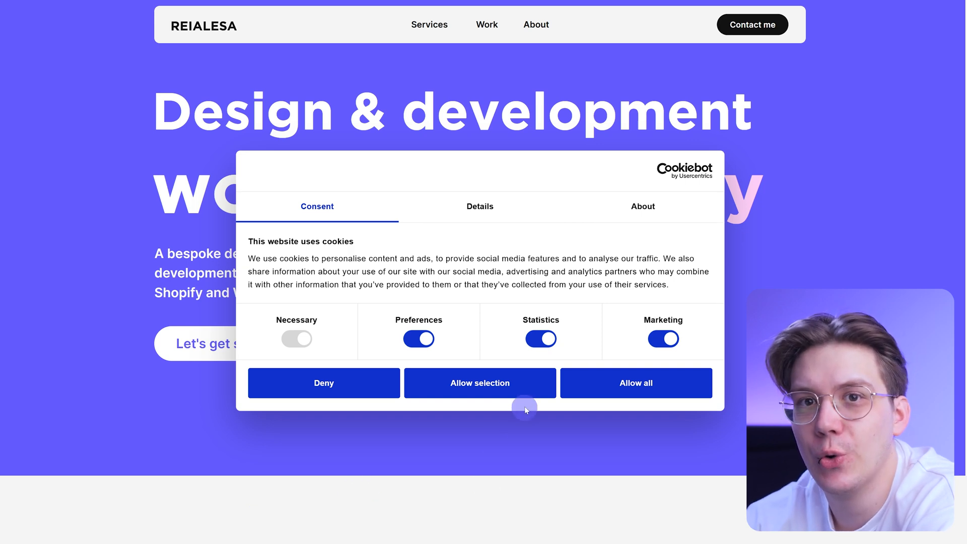
- Turn off Preferences cookies in the website consent banner's details and return to its Consent view
click(474, 217)
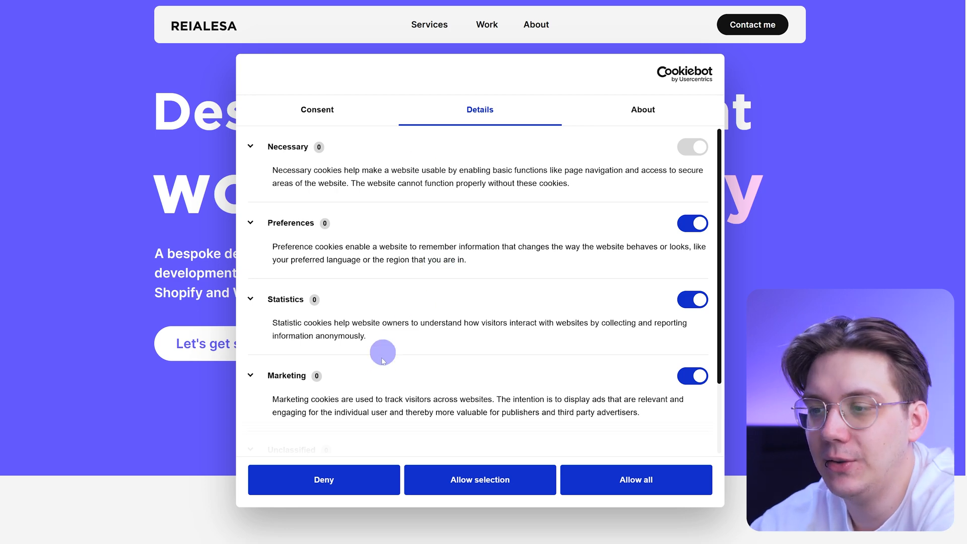
click(688, 225)
click(344, 109)
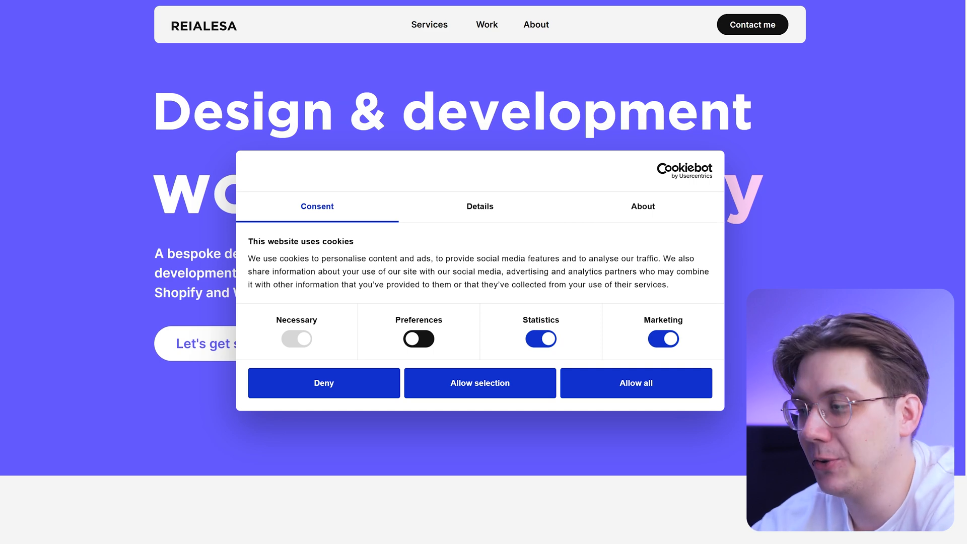
- Allow all cookies in the consent banner, and reopen the website's cookie settings to change the consent
click(668, 384)
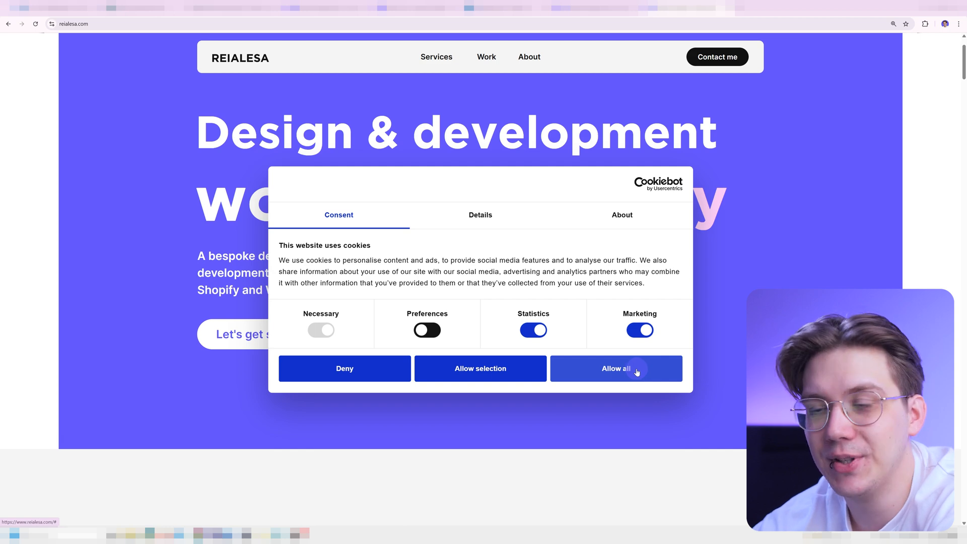
click(637, 370)
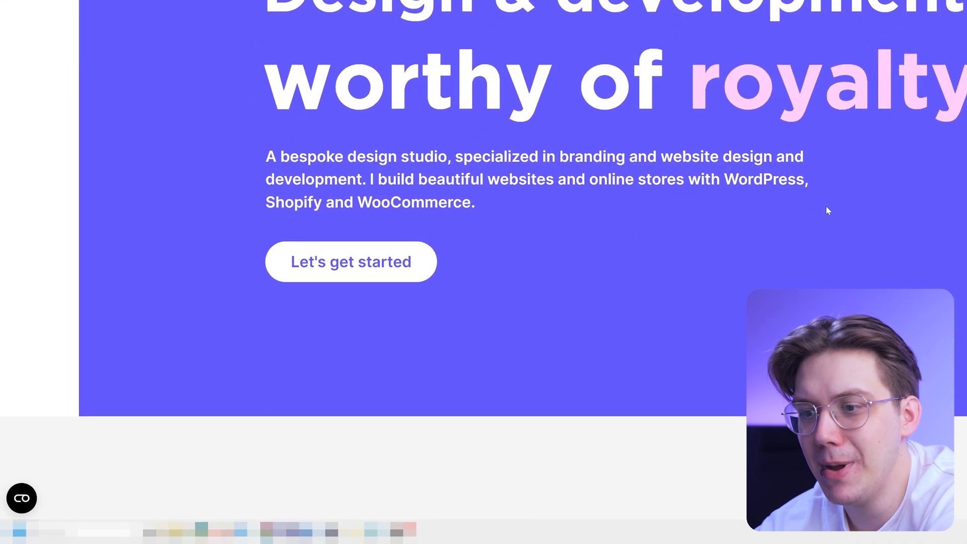
click(15, 507)
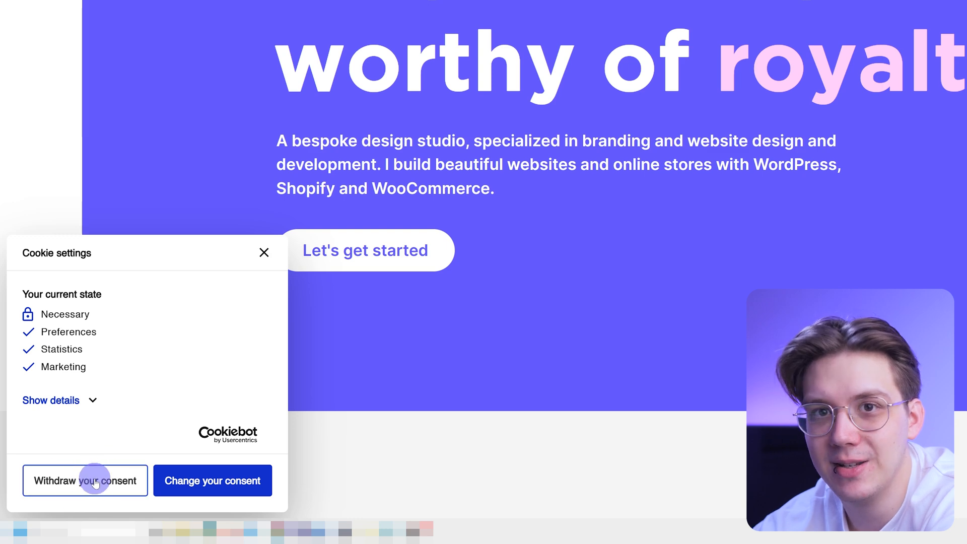
click(190, 481)
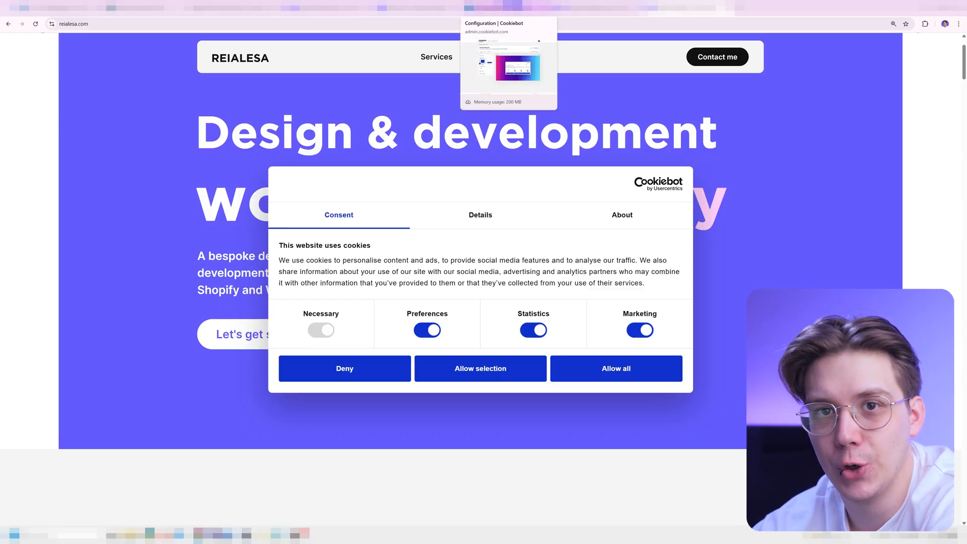
- Switch to the Cookiebot configuration page and apply the GDPR (Europe) legislation template to Domain Group #1
click(498, 8)
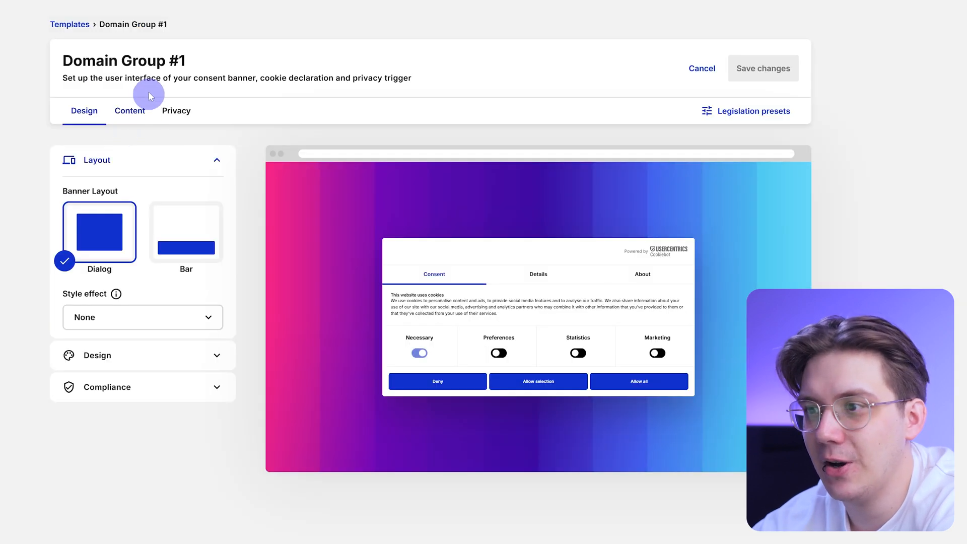
click(72, 23)
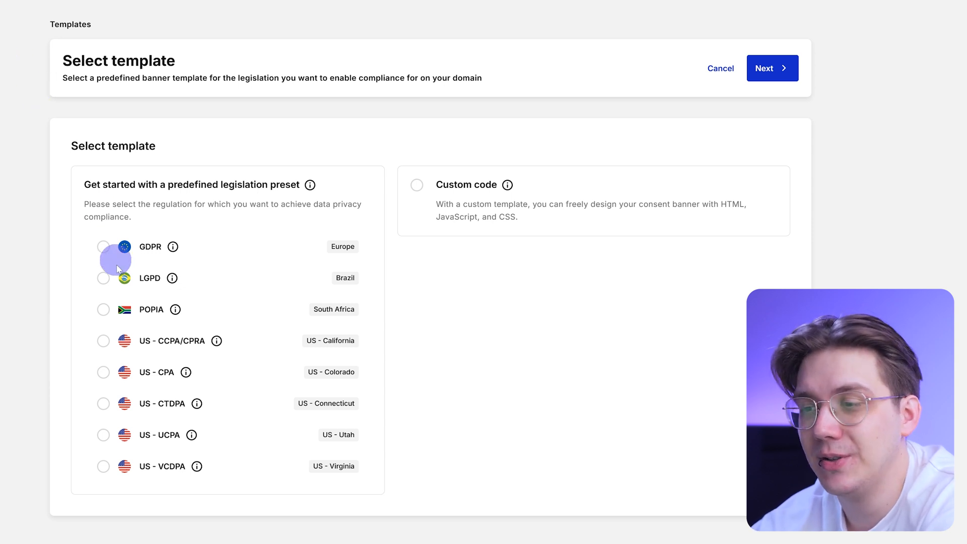
click(105, 249)
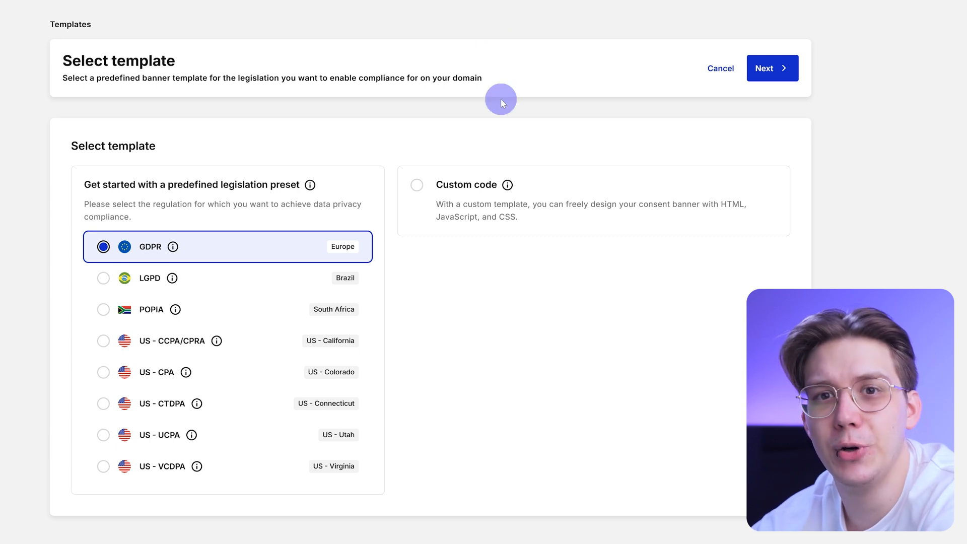
click(771, 74)
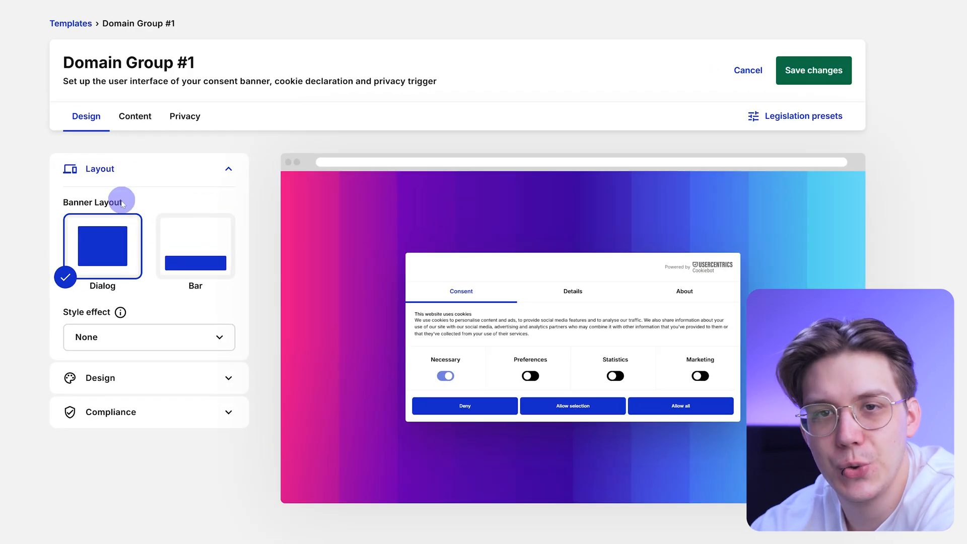
- Try the Bar banner layout and switch back to the Dialog layout
click(218, 243)
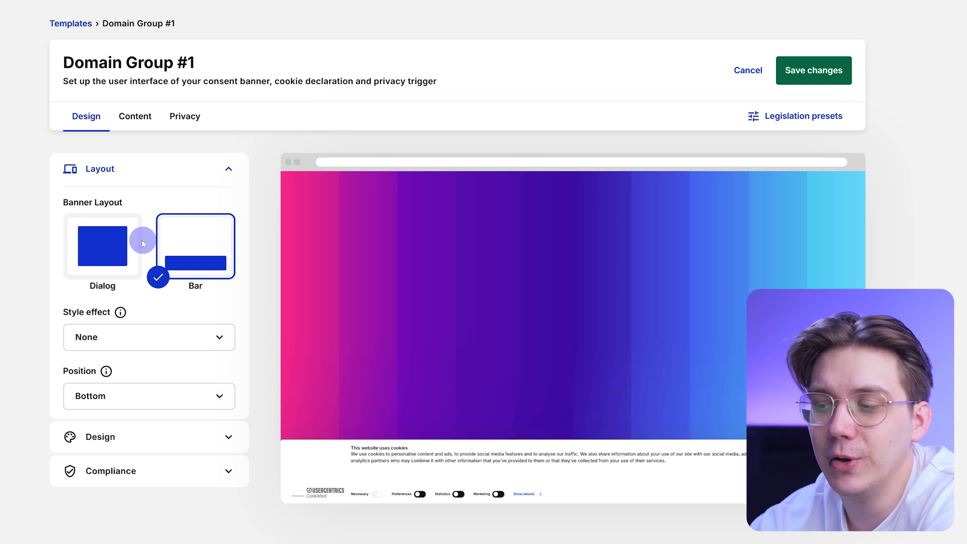
click(120, 247)
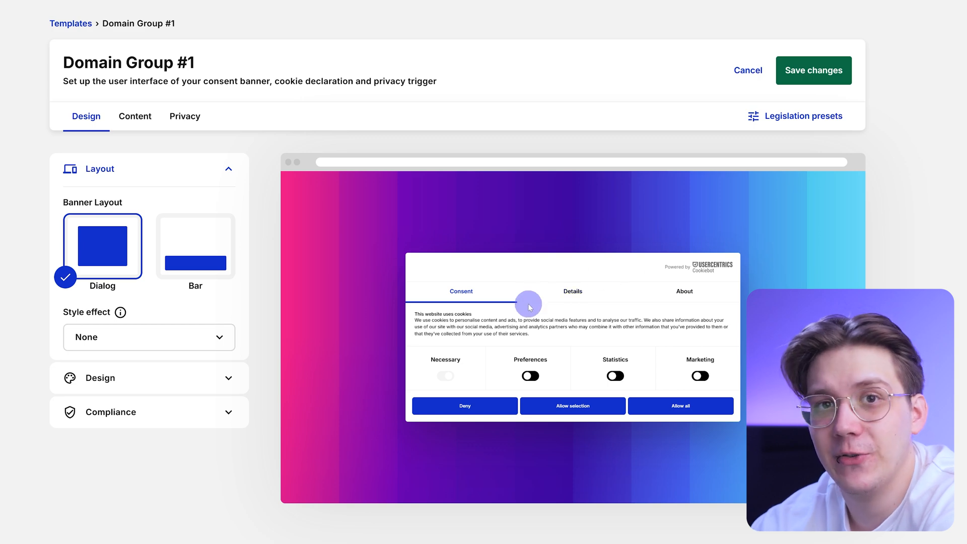
click(198, 265)
click(98, 258)
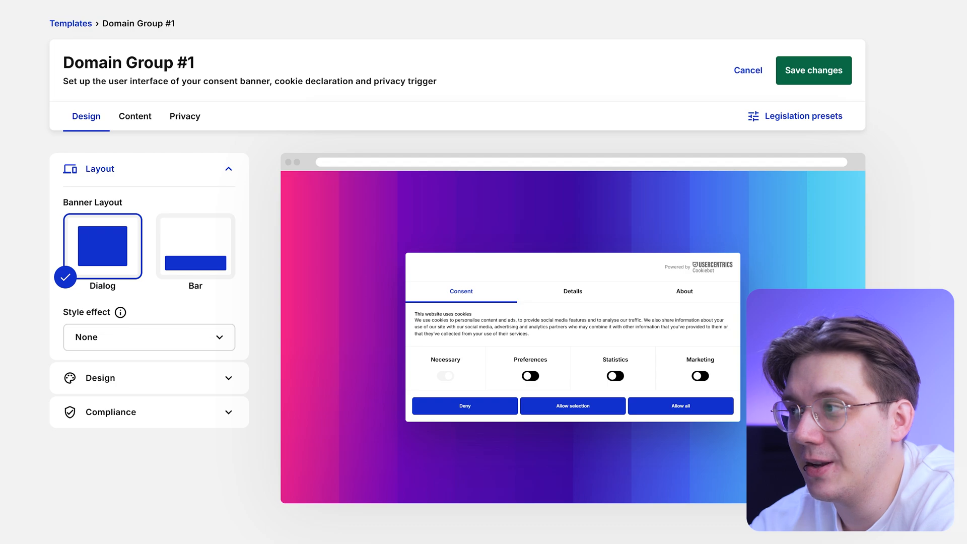
- Open the banner's Design settings, preview the Dark theme and set the theme to Custom
click(147, 176)
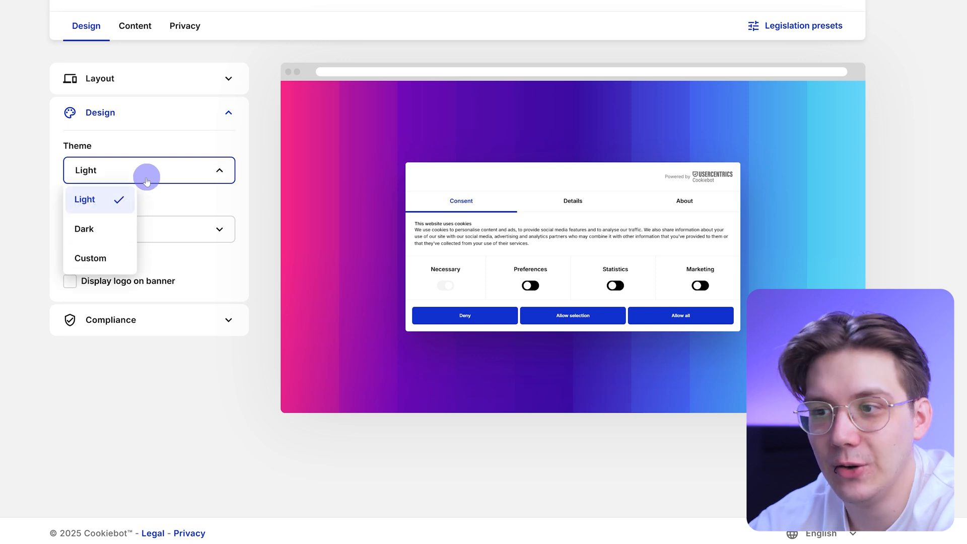
click(111, 219)
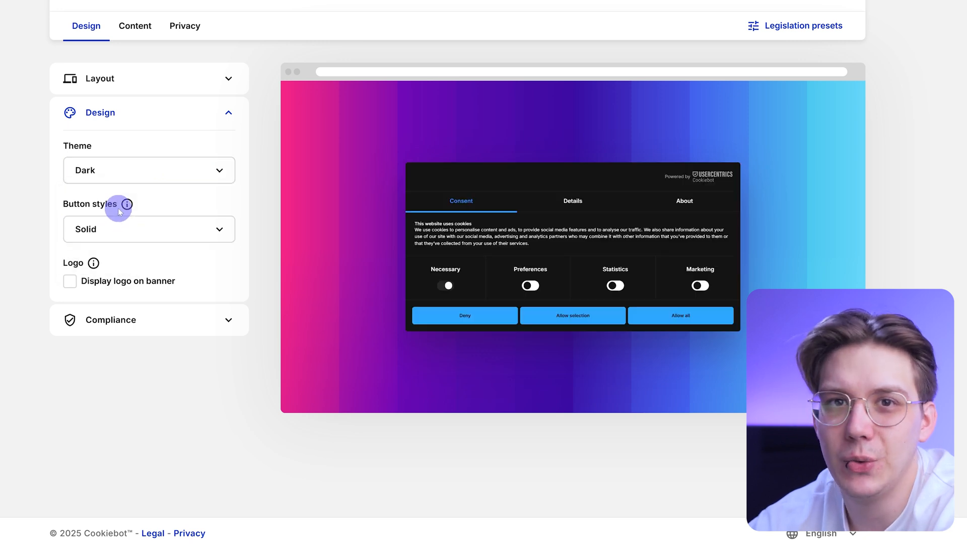
click(141, 176)
click(97, 254)
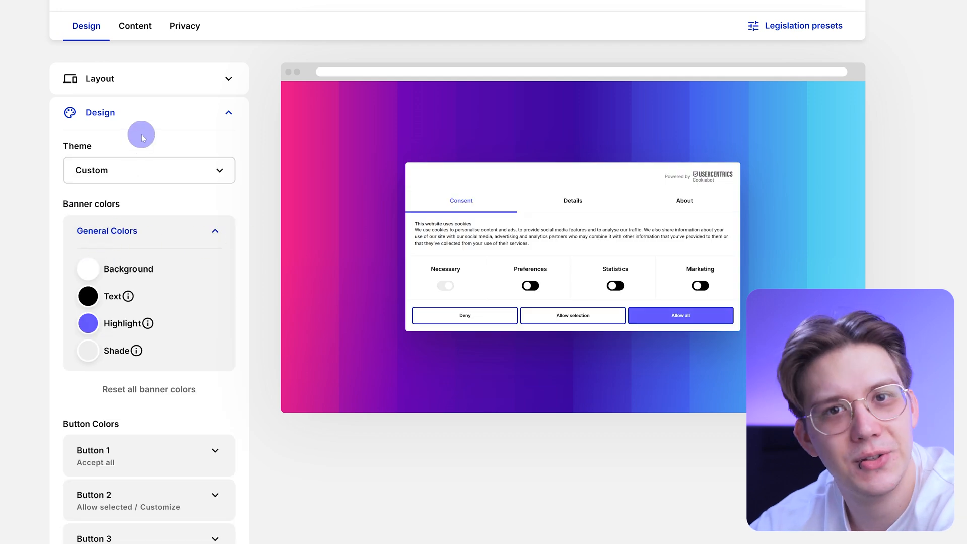
- Set the banner's general Highlight color to red, RGB 248, 48, 48
click(89, 327)
drag(158, 358, 179, 341)
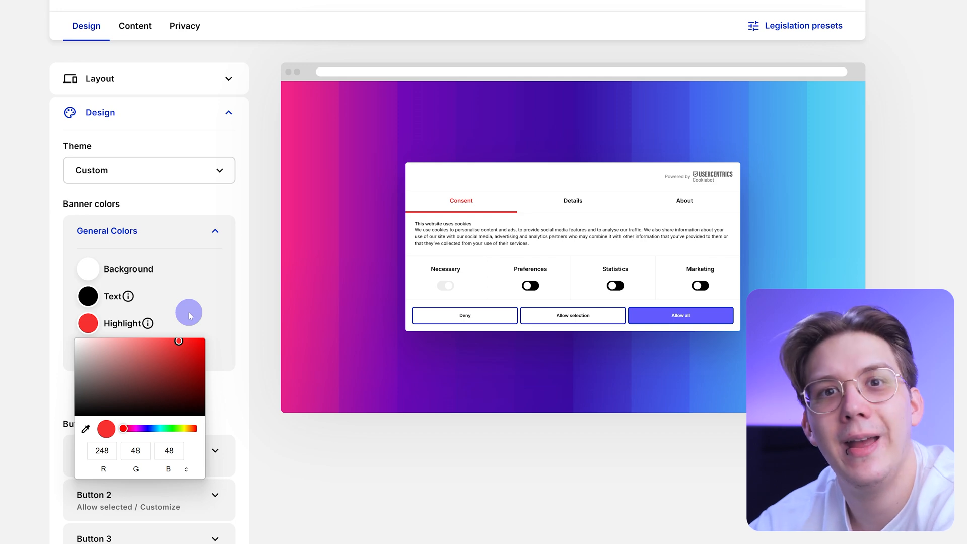
click(189, 316)
- Change the background color of Button 1 (Accept all) to red
scroll(177, 314, down, 4)
click(162, 276)
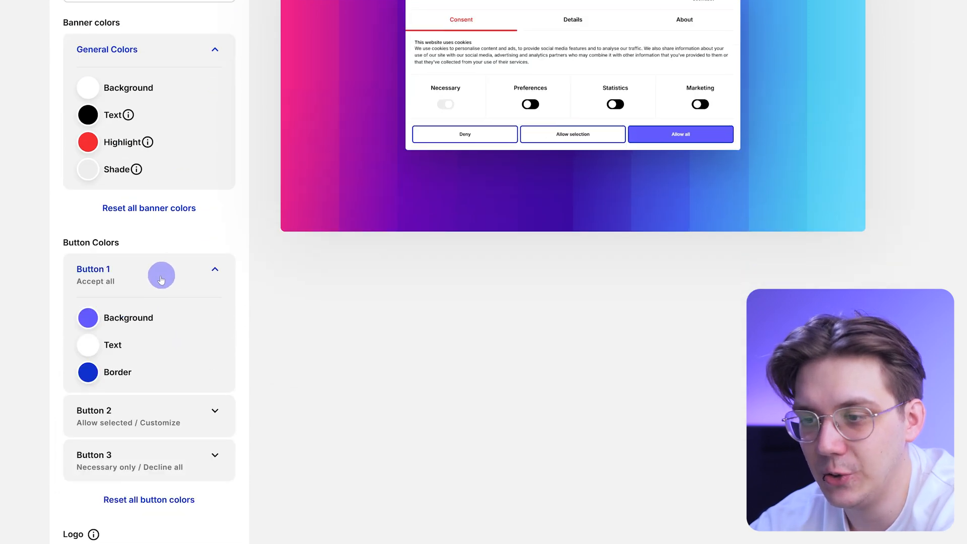
click(91, 324)
drag(140, 343, 143, 343)
drag(143, 343, 178, 336)
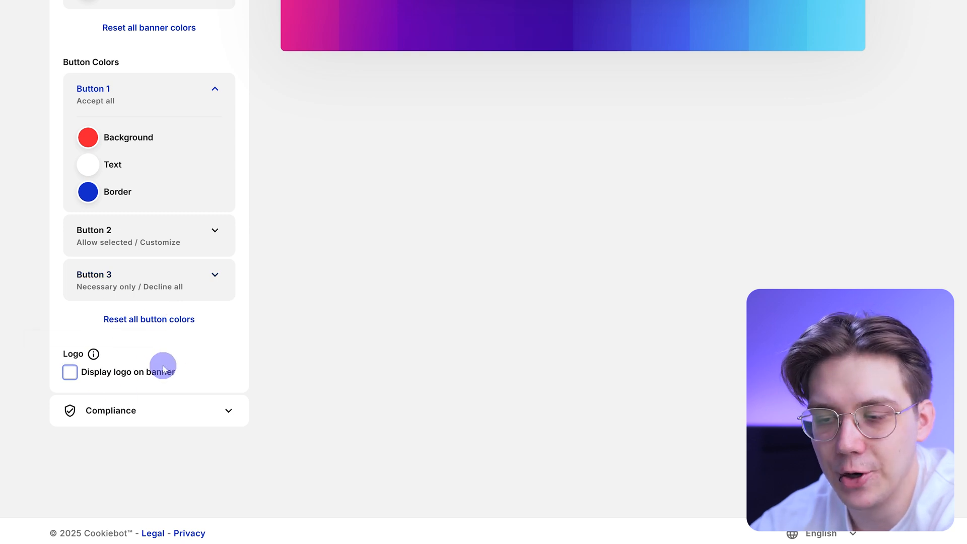
- Review the banner's Compliance settings, including the additional settings and the distribution territory options
click(134, 412)
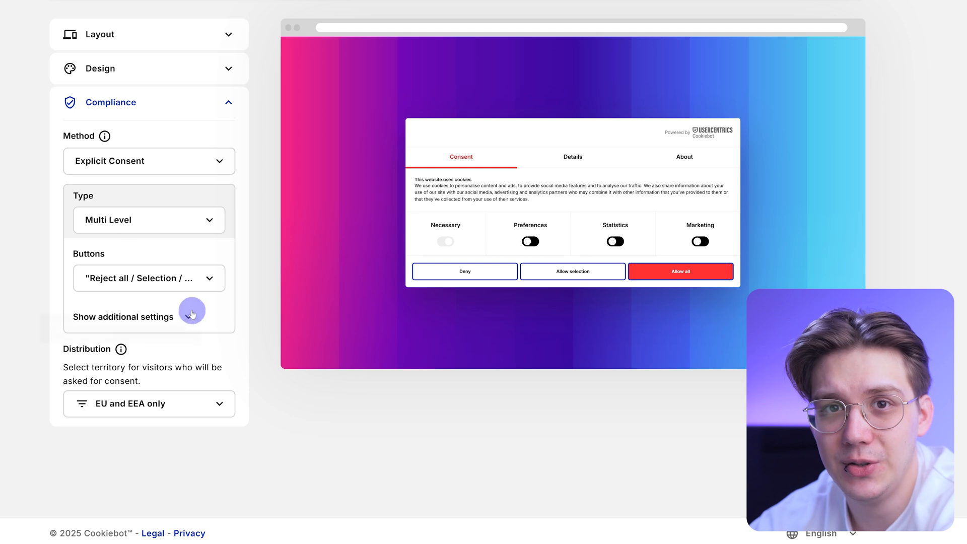
click(169, 318)
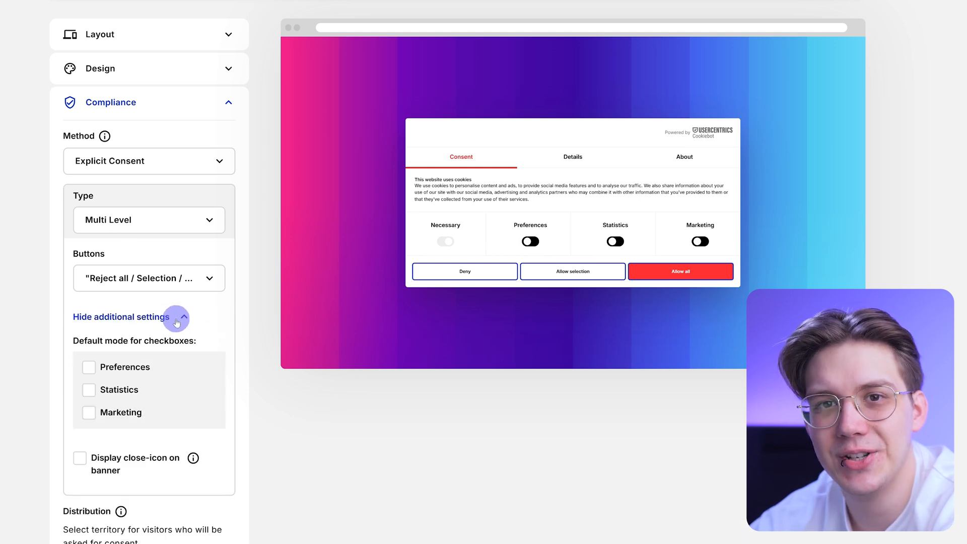
scroll(252, 372, down, 1)
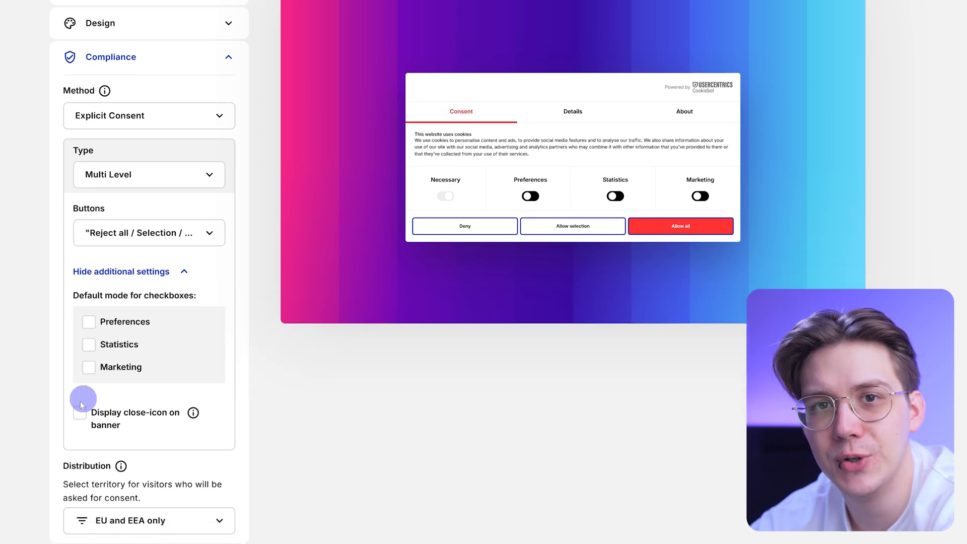
scroll(240, 391, down, 3)
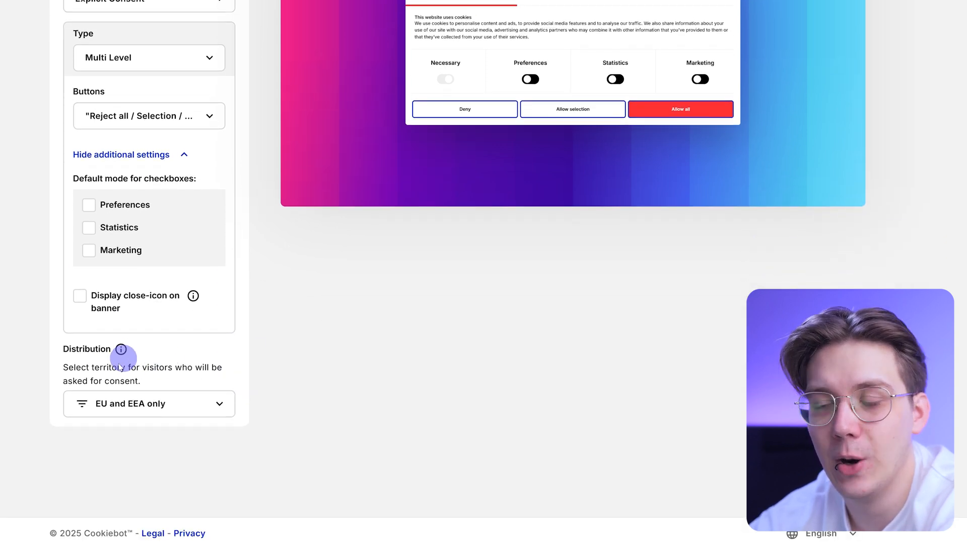
click(158, 402)
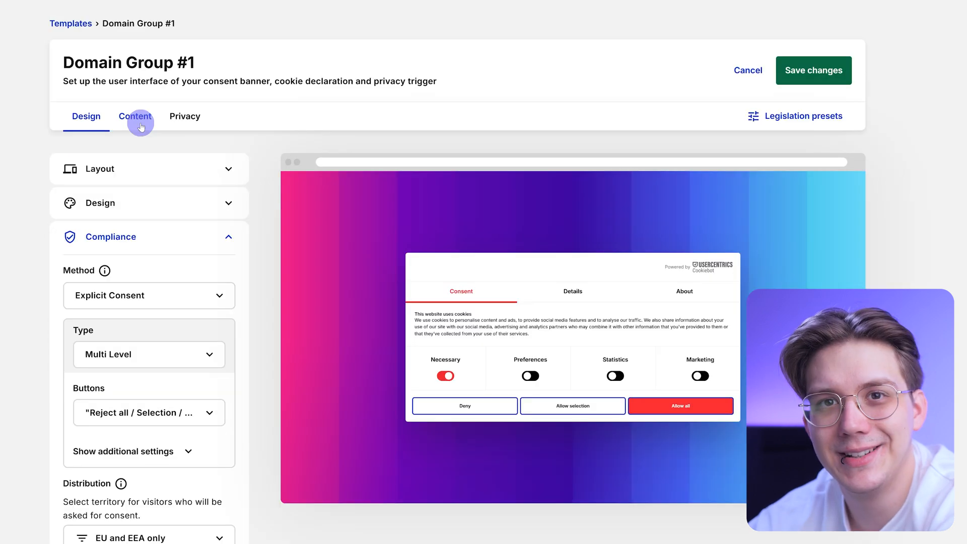
- Open the banner's Content settings and check the available default languages
click(141, 127)
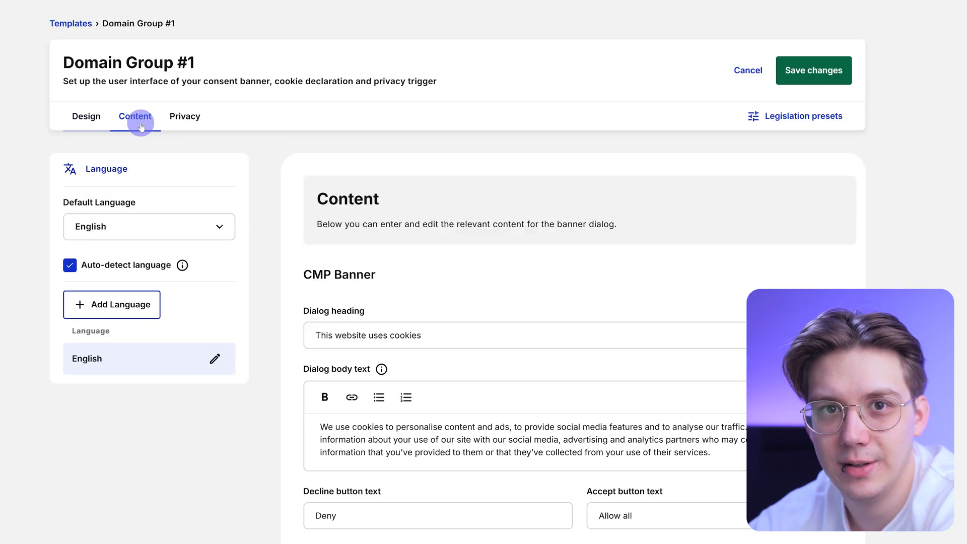
scroll(117, 181, down, 1)
click(116, 181)
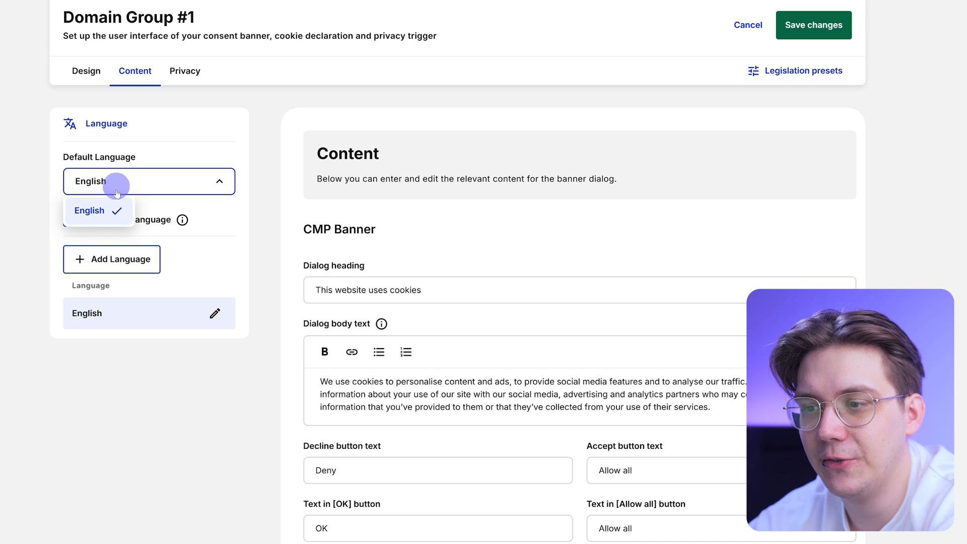
click(15, 206)
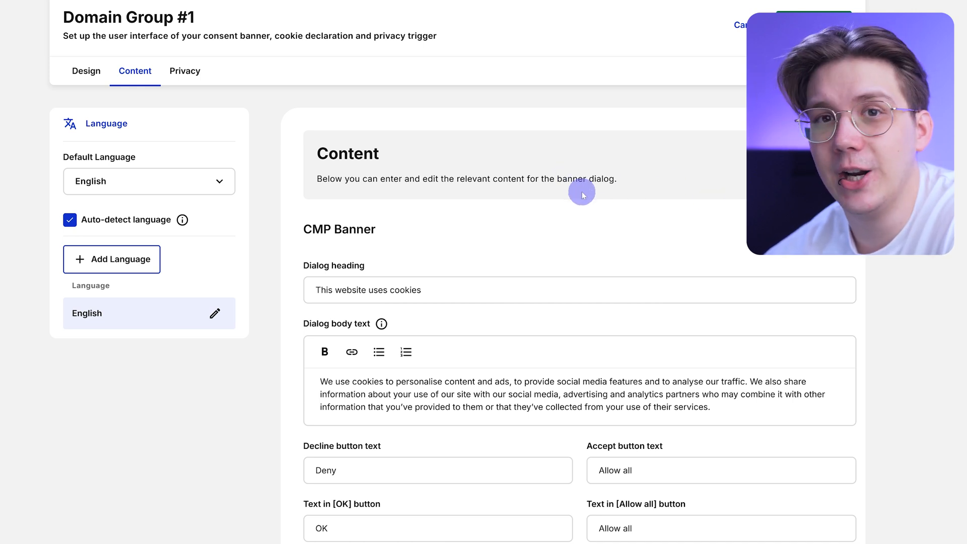
- Review the editable banner texts down to the general cookie introduction and view the live banner's About section
scroll(549, 199, down, 3)
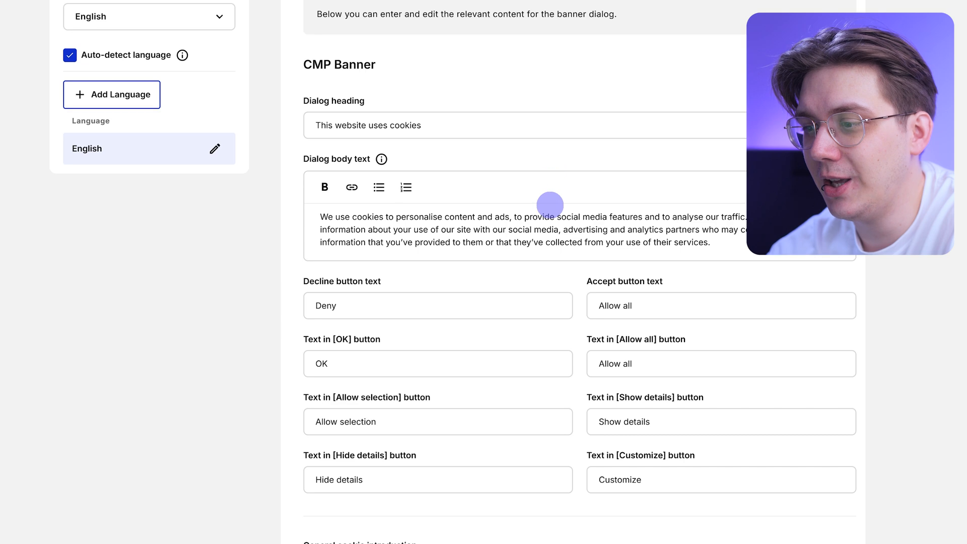
scroll(550, 205, down, 6)
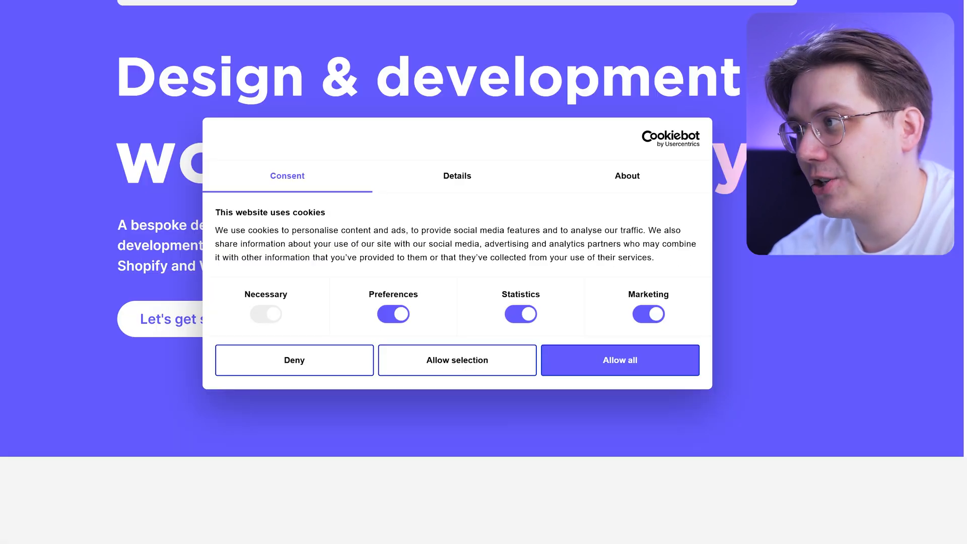
click(588, 179)
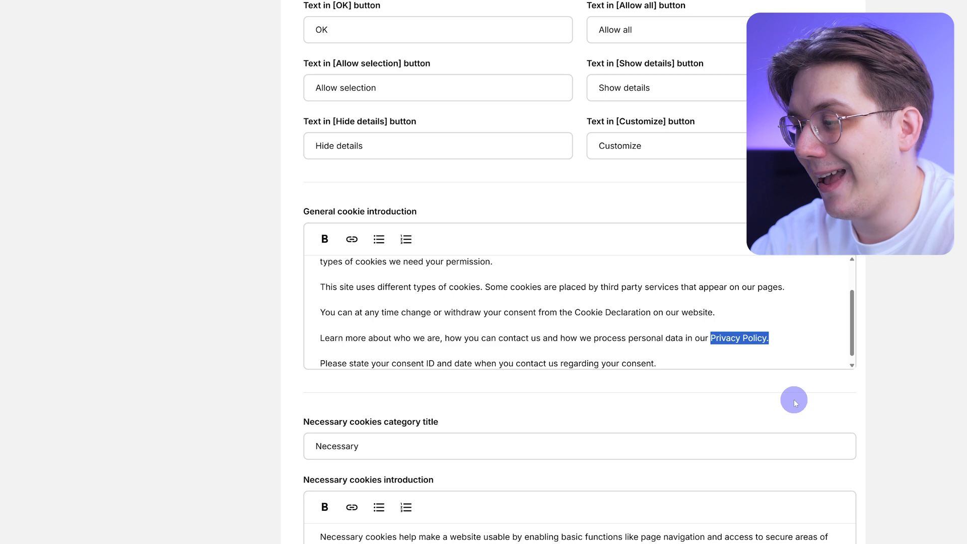
click(695, 339)
click(711, 339)
drag(711, 338, 770, 338)
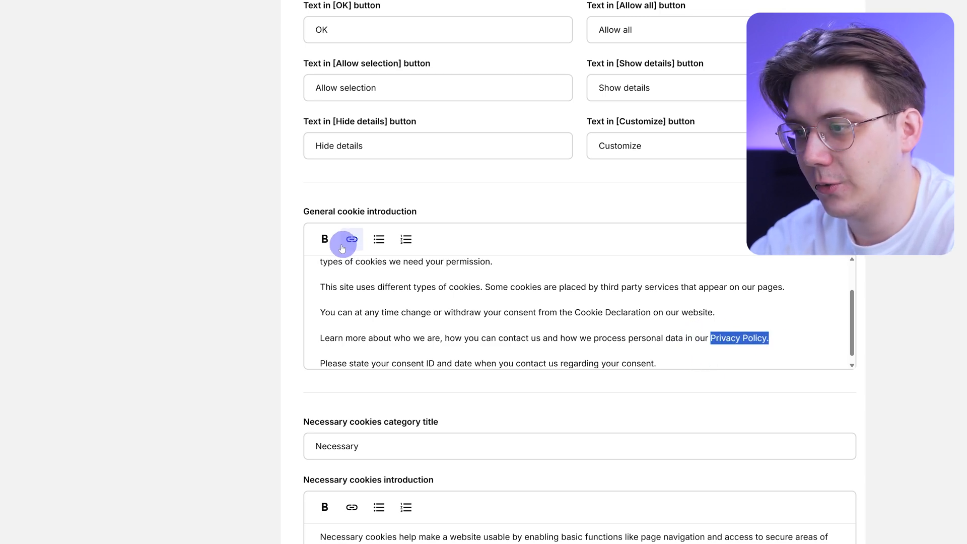
click(352, 241)
click(438, 220)
text(https://www.reialesa.com/privacy-policy/)
click(524, 331)
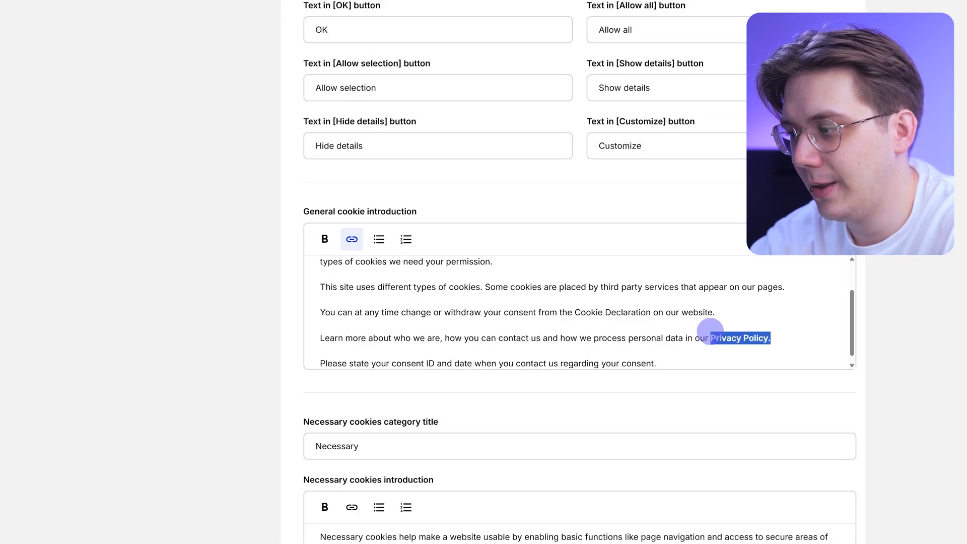
scroll(930, 259, up, 10)
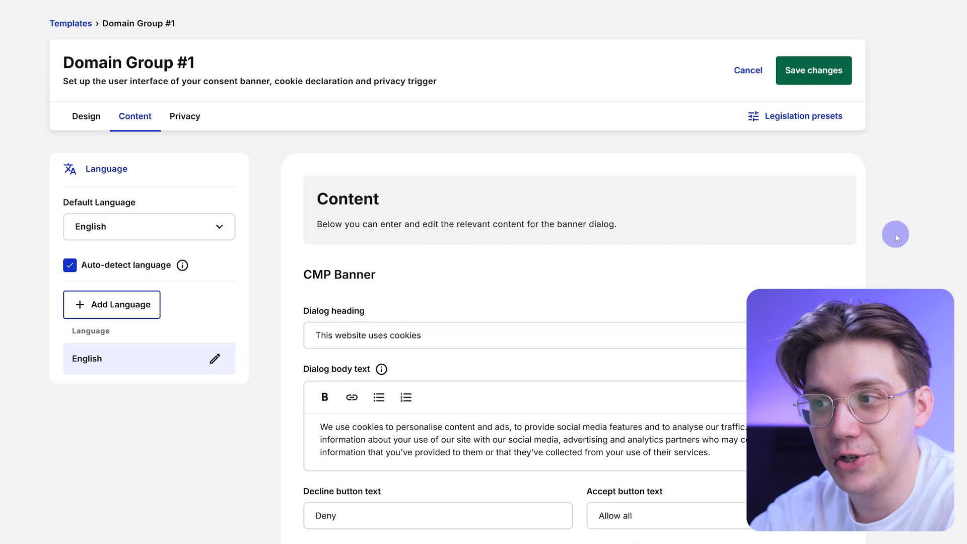
click(814, 70)
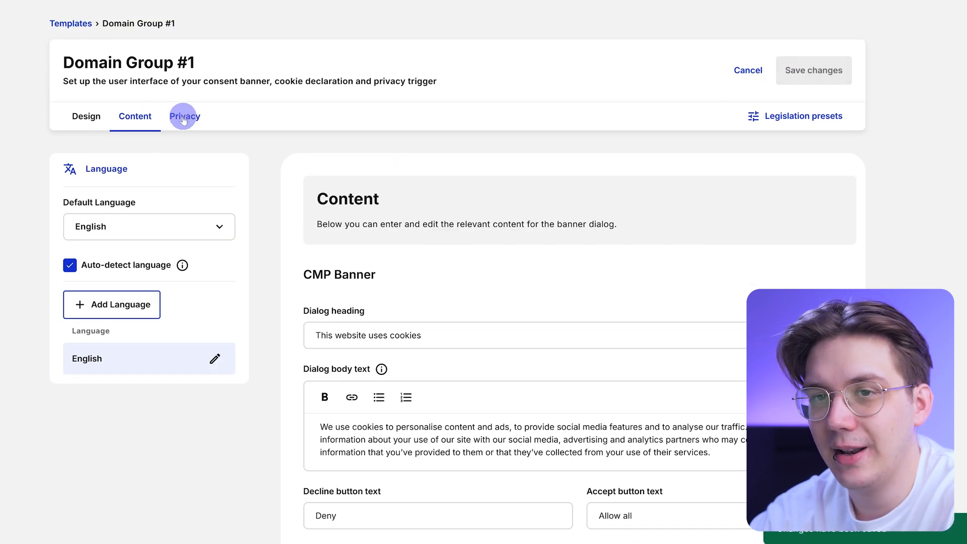
- Open the privacy trigger settings, and switch the privacy button off and back on
click(185, 117)
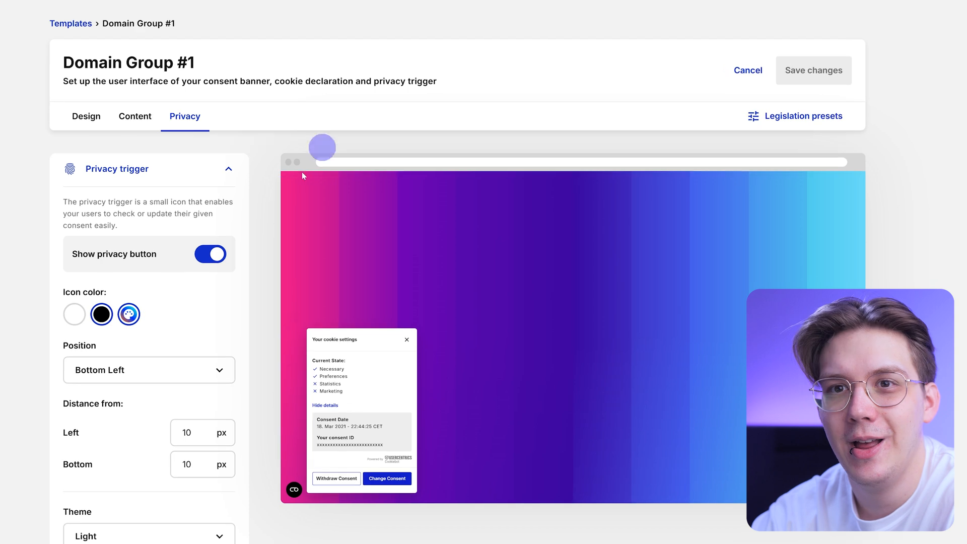
scroll(172, 280, down, 1)
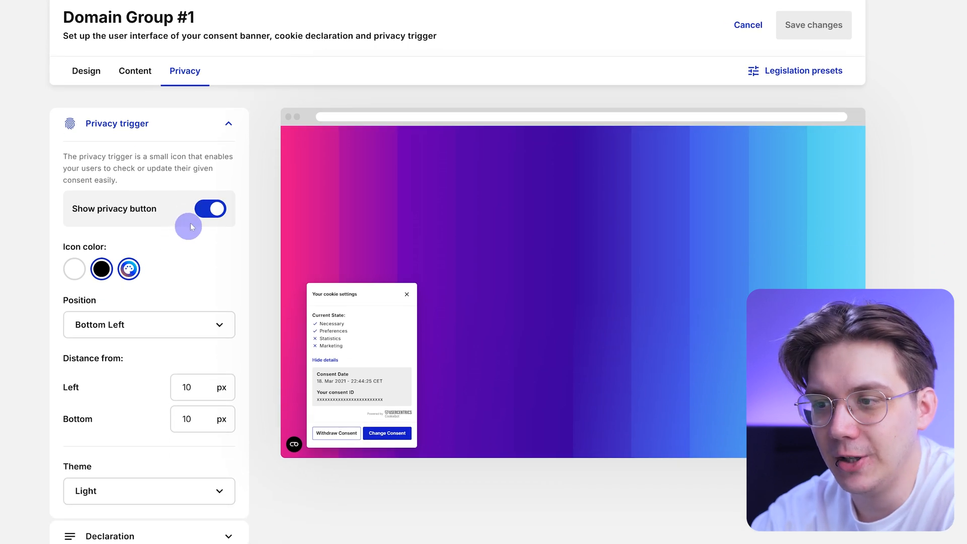
click(203, 216)
click(207, 211)
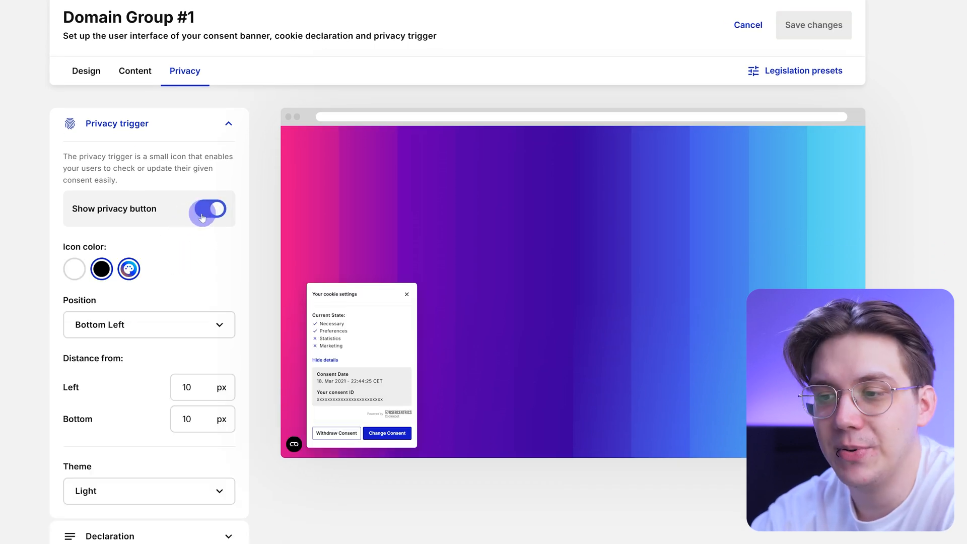
- Try the Bottom Right and Top Left positions for the privacy trigger, and return it to Bottom Left
scroll(155, 332, down, 1)
click(126, 279)
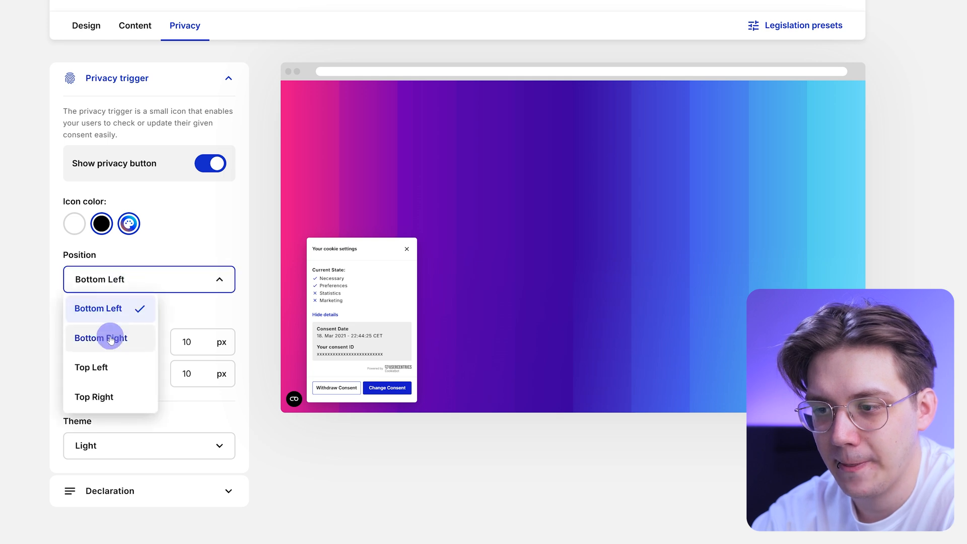
click(107, 336)
click(137, 281)
click(134, 279)
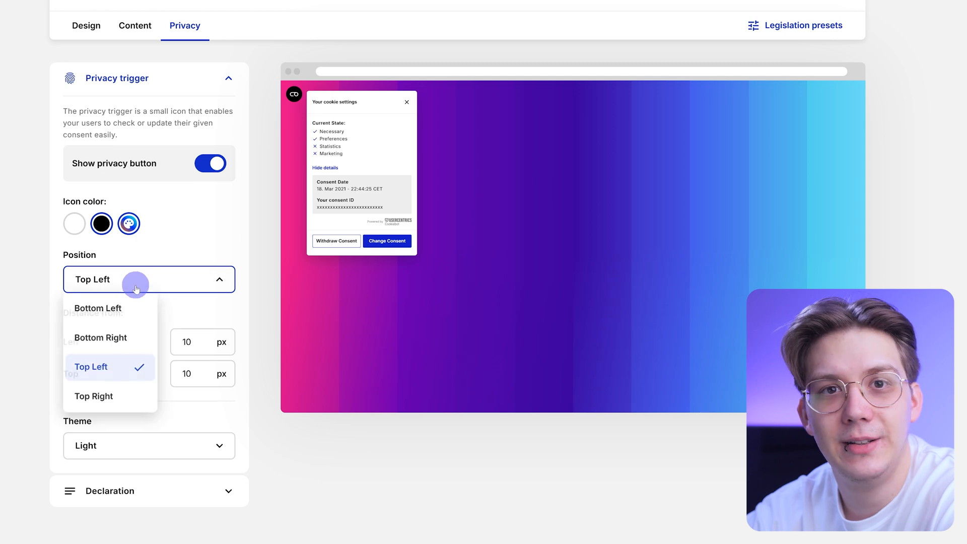
click(123, 306)
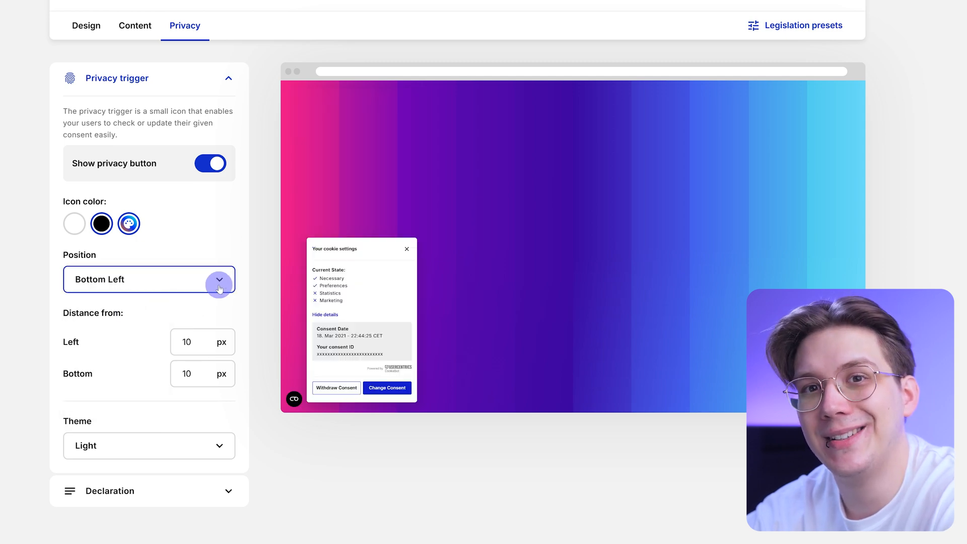
- Open the Declaration settings and examine the published cookie declaration on the website by cookie category
scroll(202, 327, down, 1)
click(153, 440)
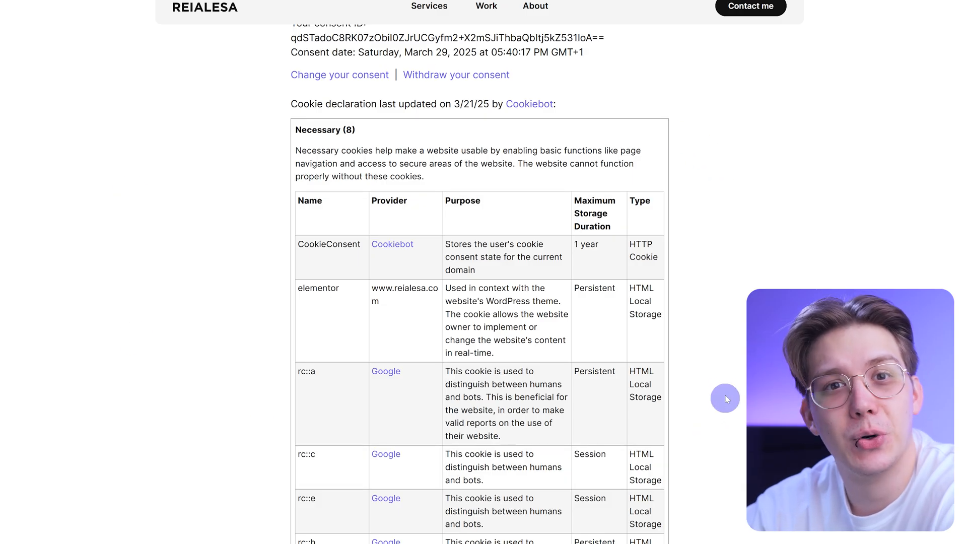
scroll(725, 395, down, 7)
scroll(725, 395, down, 6)
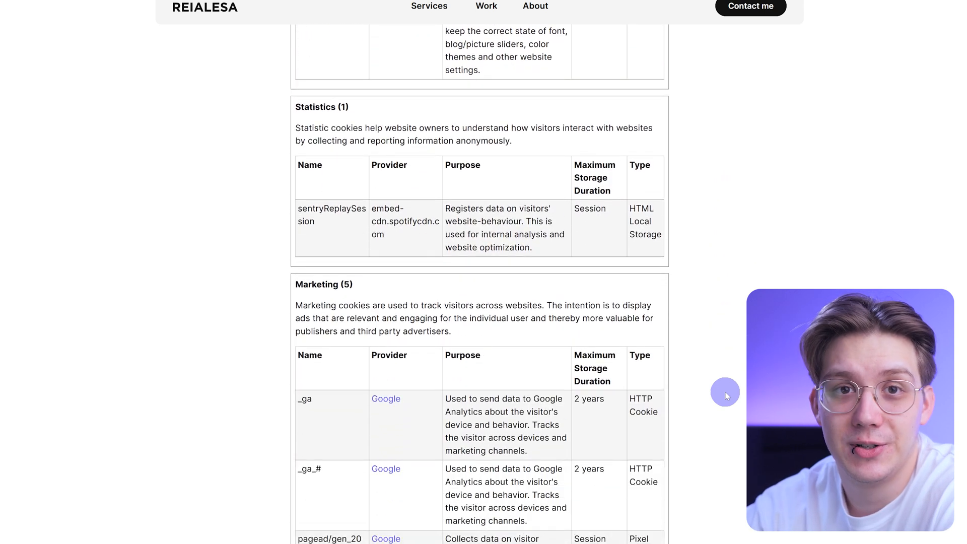
scroll(725, 396, down, 7)
scroll(725, 396, down, 1)
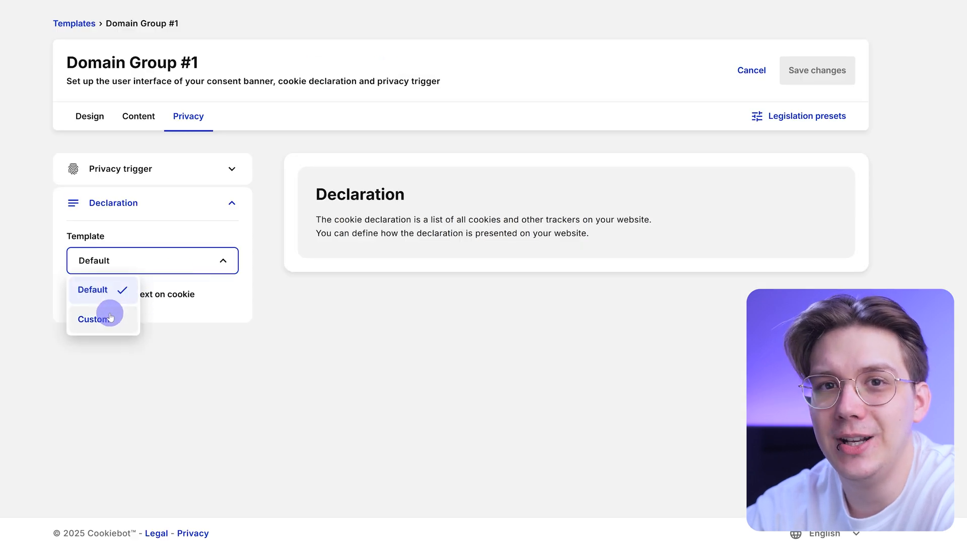
- Set the cookie declaration template to Custom and inspect its XSLT code
click(110, 317)
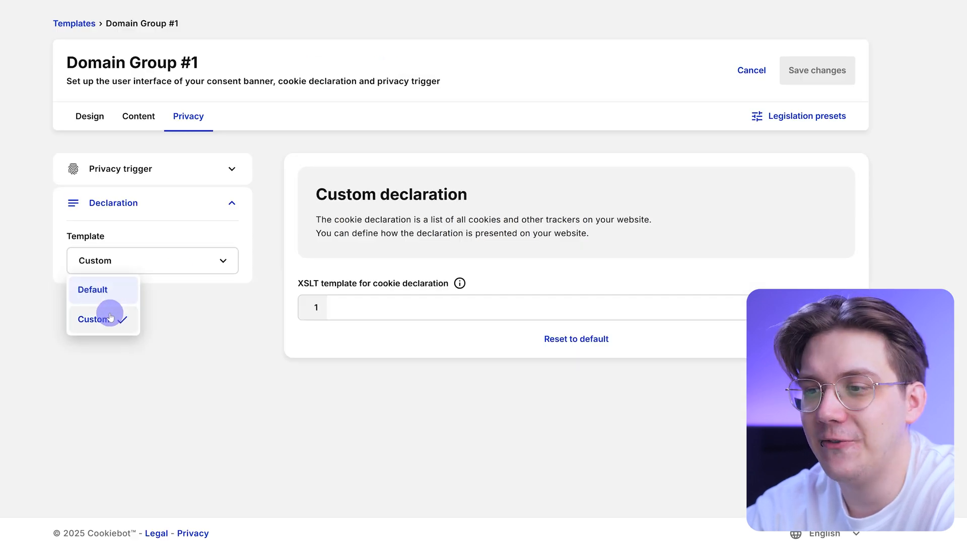
scroll(464, 299, down, 4)
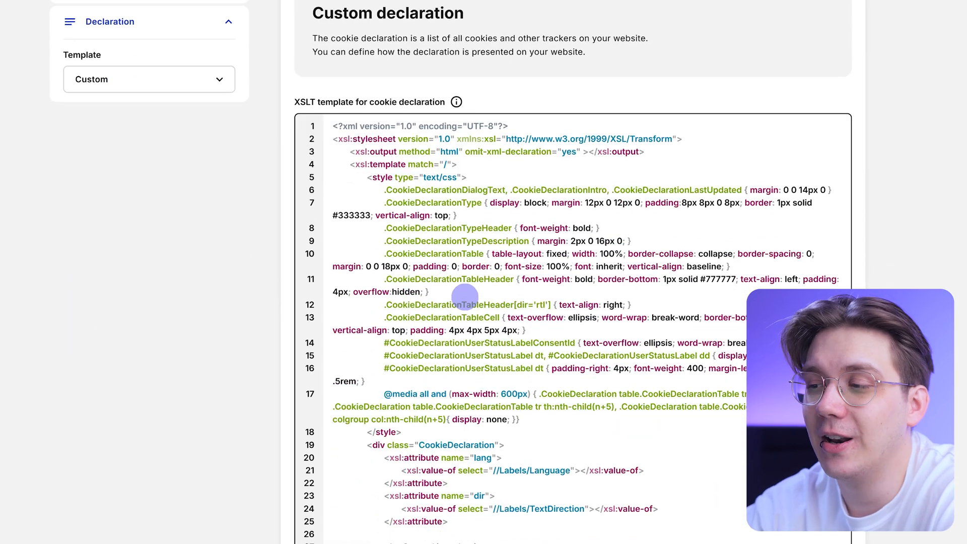
- Copy the cookie declaration embed script from the Implementation page of the Cookiebot admin
scroll(464, 296, down, 5)
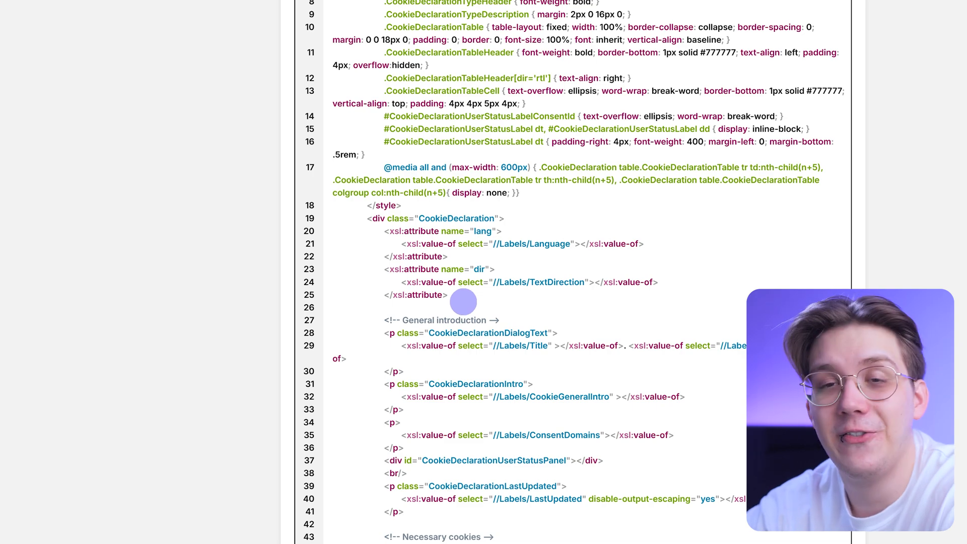
scroll(257, 292, up, 9)
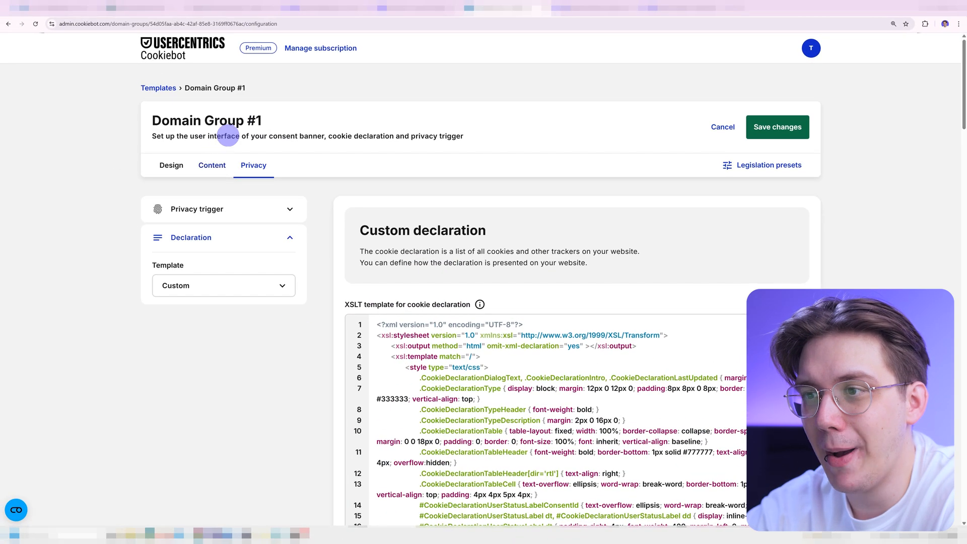
click(167, 49)
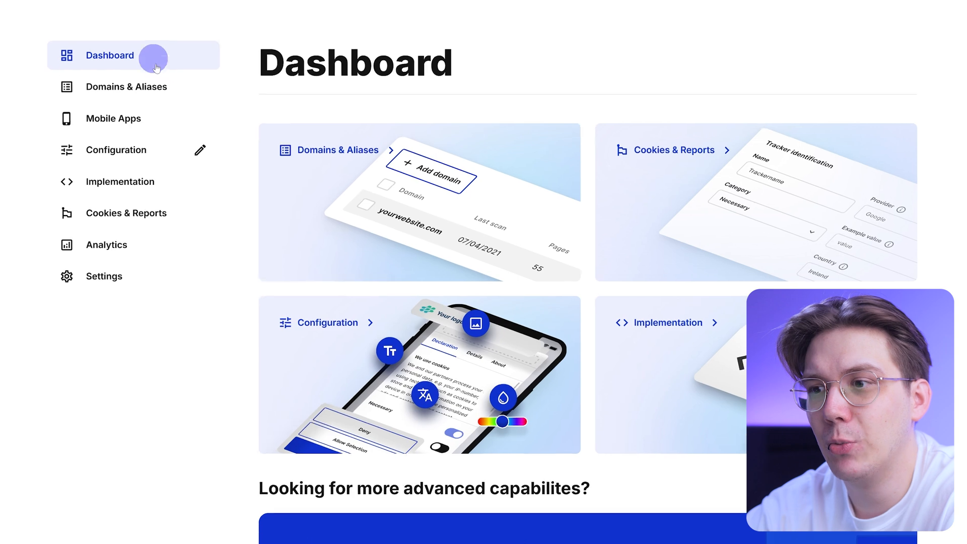
click(136, 180)
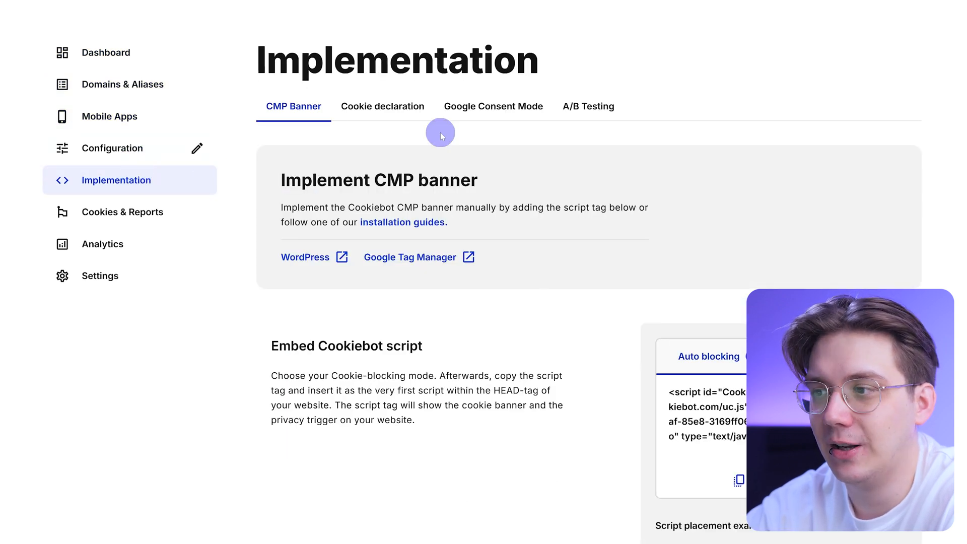
click(387, 105)
scroll(756, 263, down, 1)
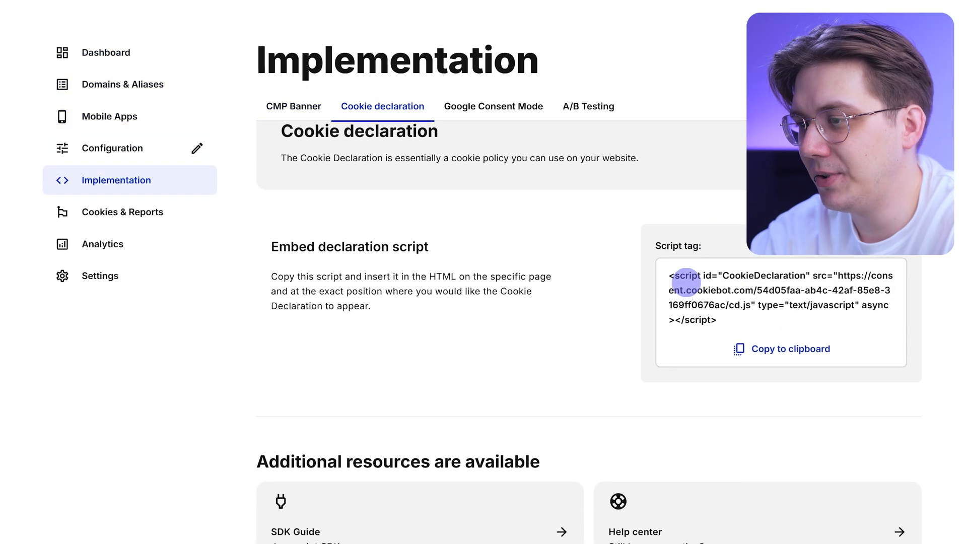
click(759, 355)
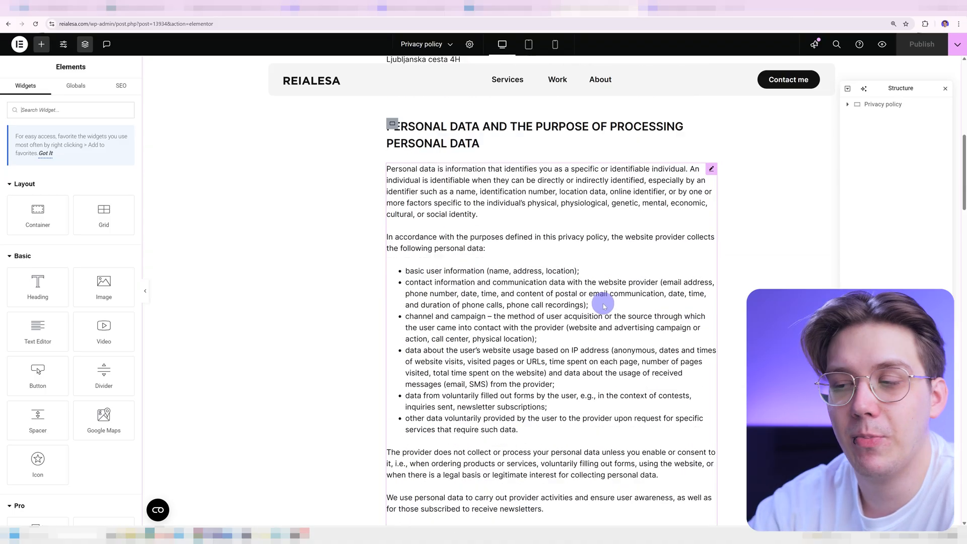
- In the Elementor editor, paste the copied declaration script into the empty HTML widget under the Privacy policy page's Cookies heading
scroll(604, 306, down, 15)
click(521, 277)
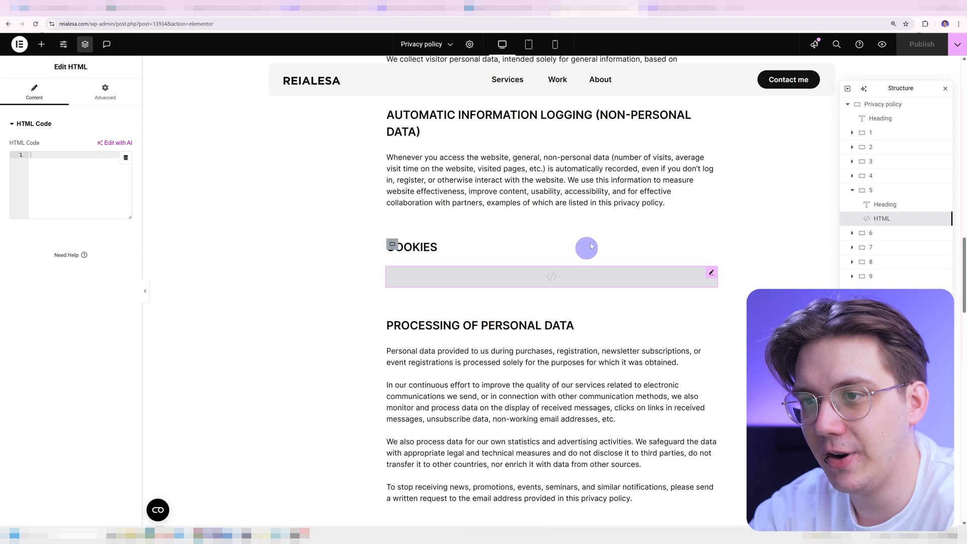
click(85, 200)
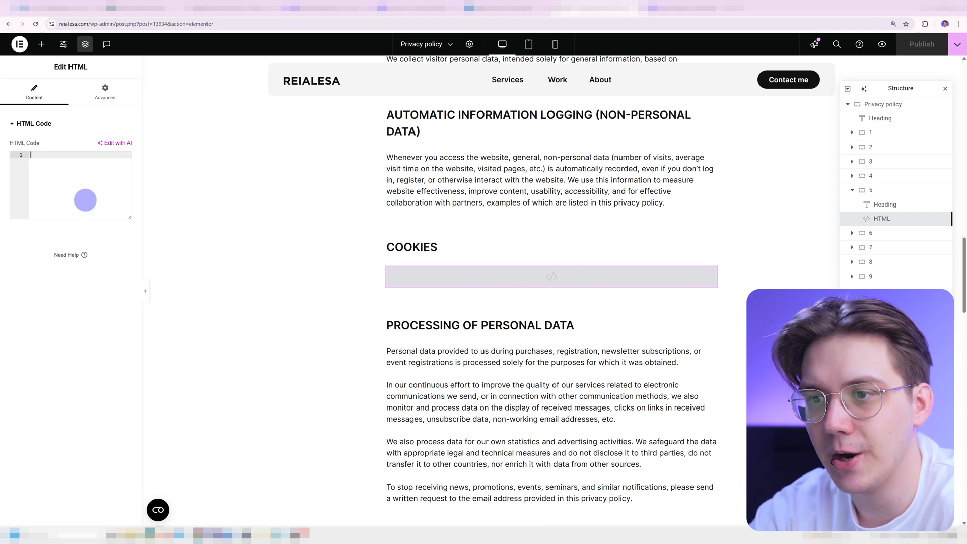
key(ctrl+v)
scroll(606, 179, down, 2)
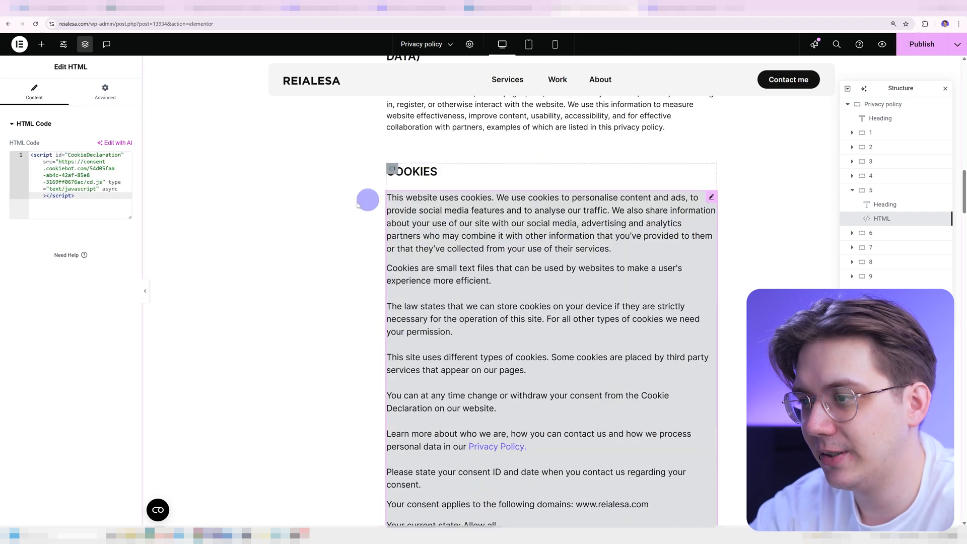
- Examine the embedded cookie declaration on the Privacy policy page, from its introduction through the cookie tables
scroll(474, 153, down, 2)
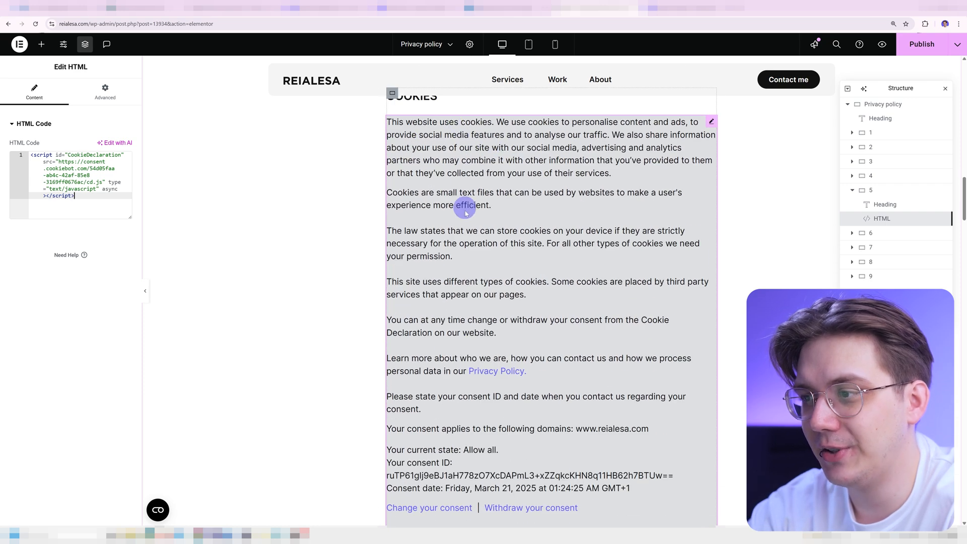
scroll(441, 391, down, 3)
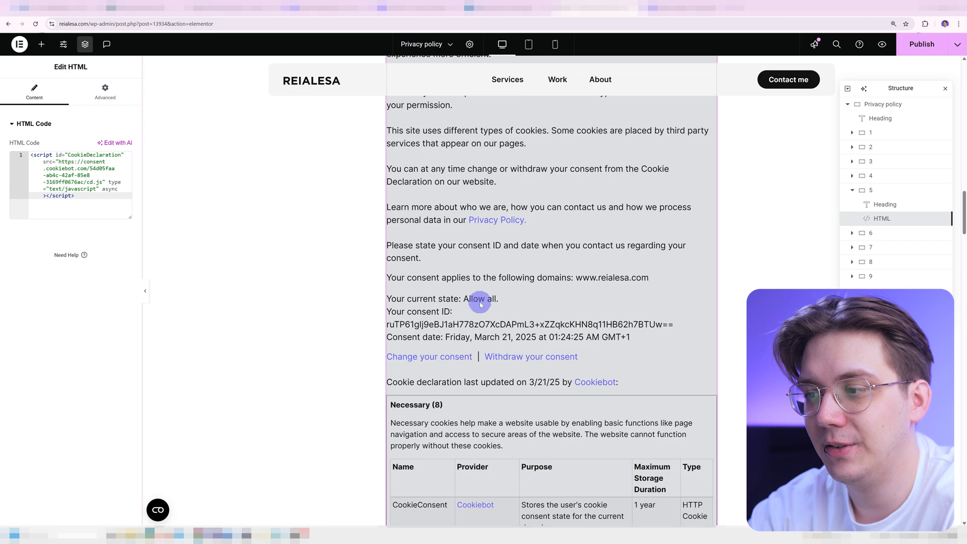
scroll(446, 308, down, 7)
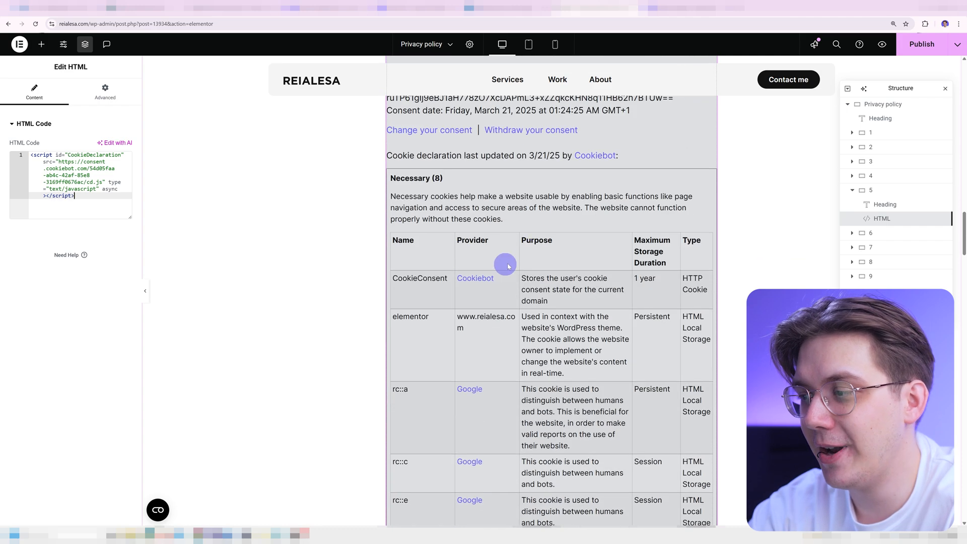
scroll(514, 313, down, 5)
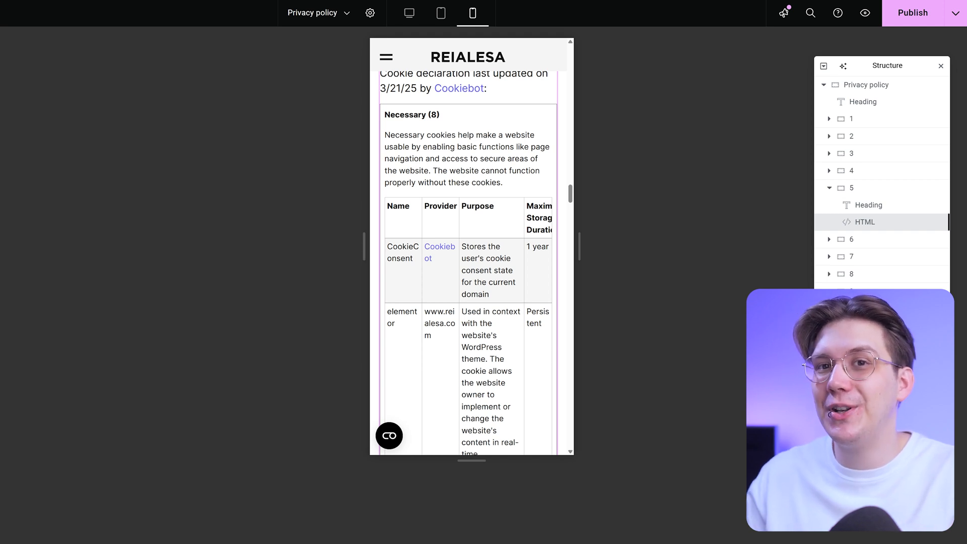
scroll(492, 271, down, 2)
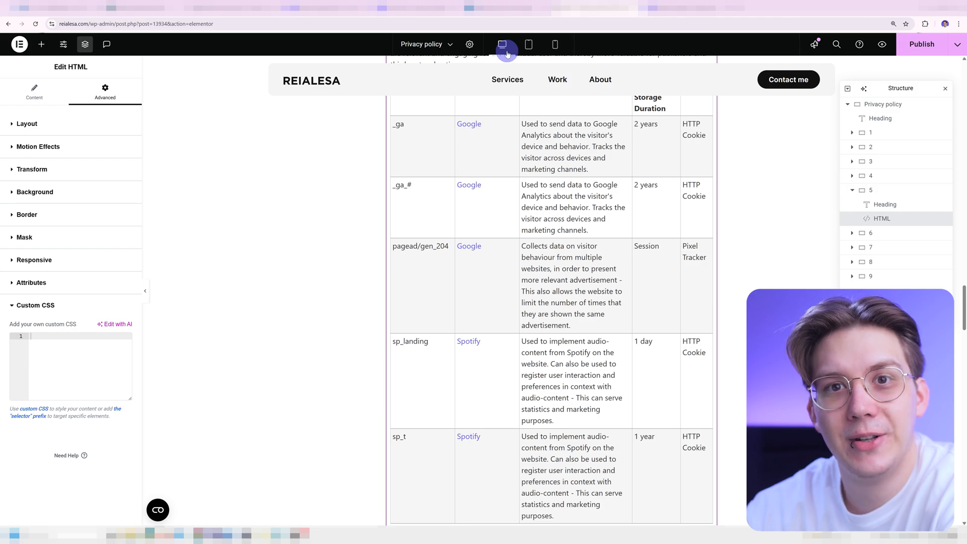
- Paste custom CSS into the HTML widget, setting declaration text to 1.125rem Inter in #111111, and tables to 1rem, 0.875rem on screens under 767px
scroll(472, 270, up, 15)
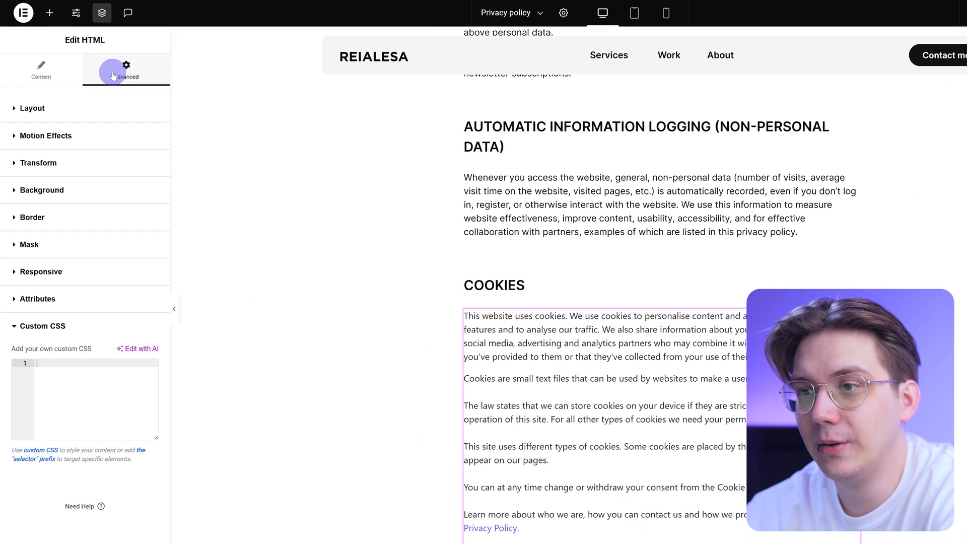
click(86, 323)
click(86, 323)
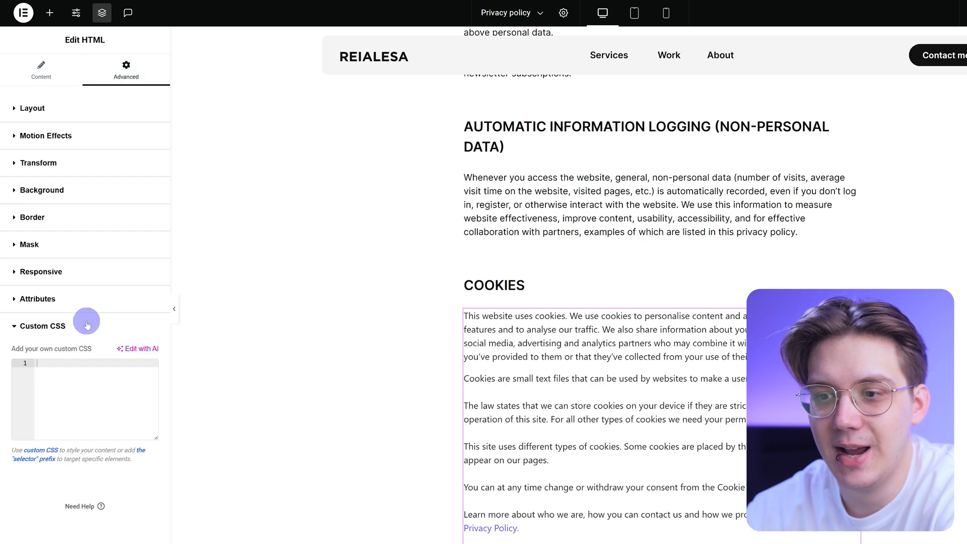
click(62, 385)
key(ctrl+v)
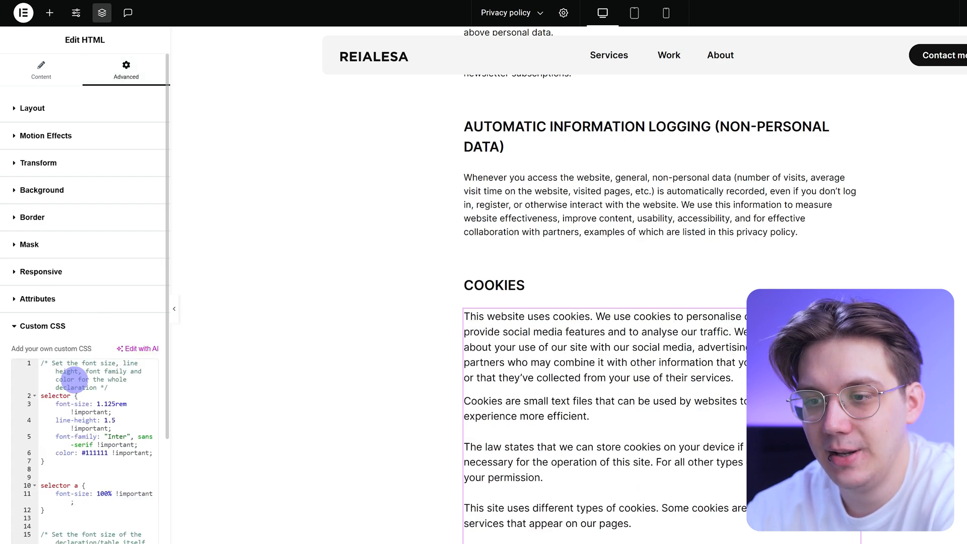
- Examine the CSS rules for the whole declaration's text and links, and compare them with the declaration on the page
scroll(80, 400, down, 4)
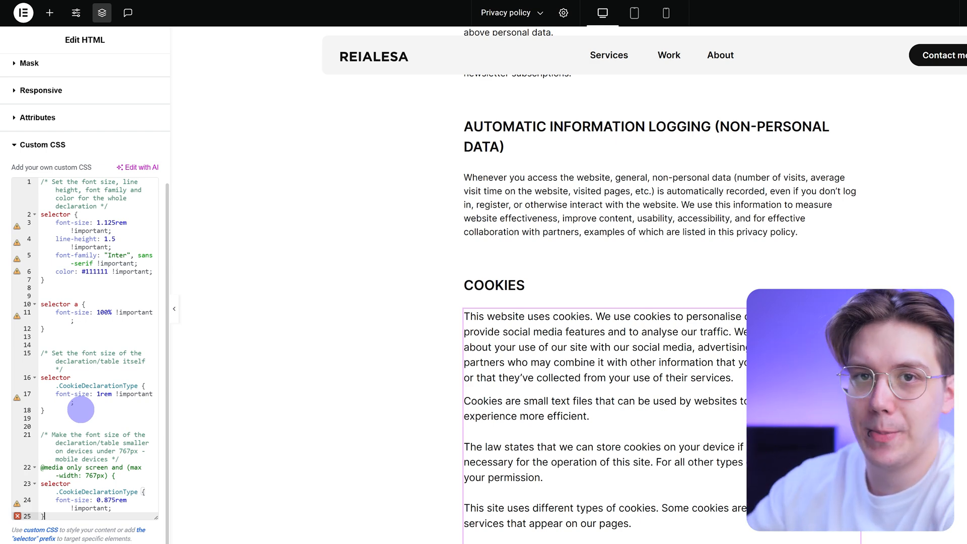
drag(57, 222, 78, 272)
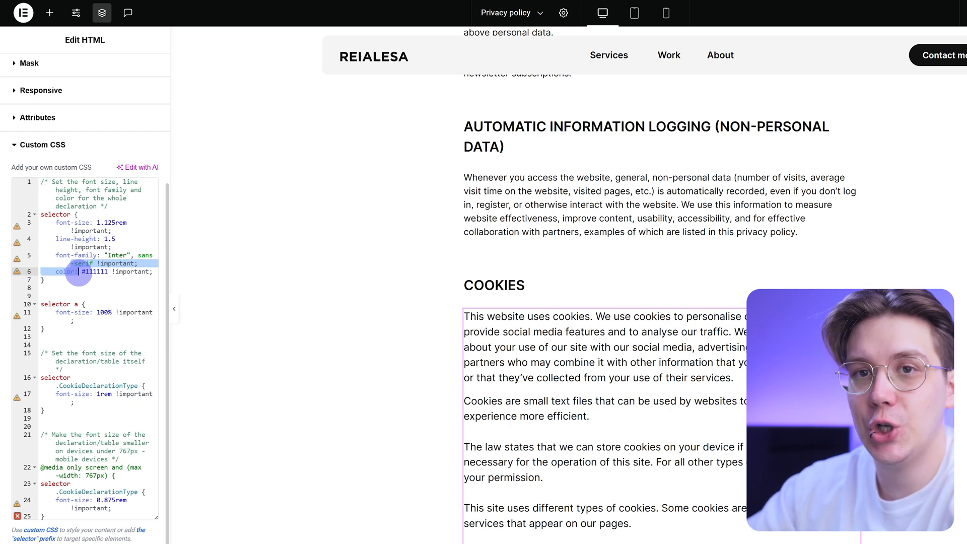
click(89, 332)
drag(85, 331, 27, 185)
scroll(615, 363, down, 5)
scroll(687, 456, down, 2)
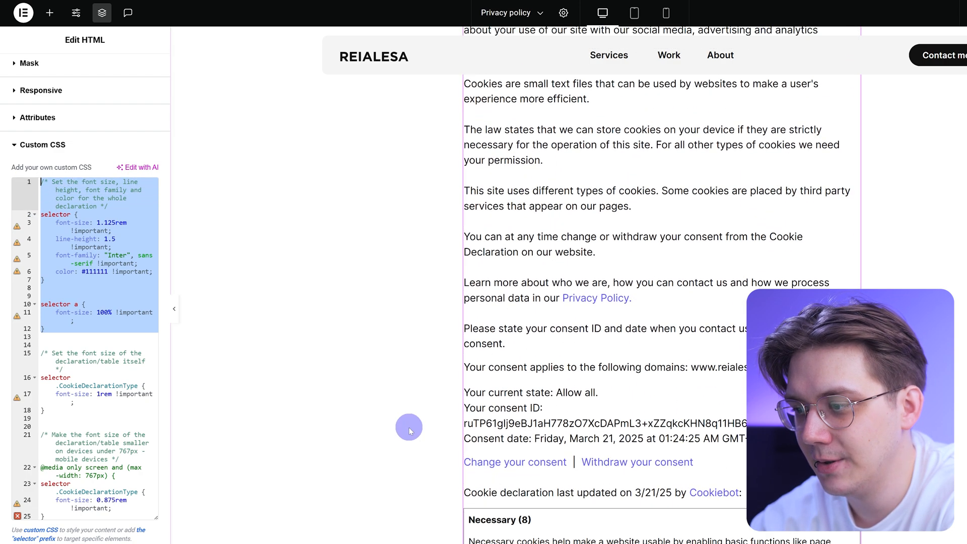
scroll(633, 469, up, 4)
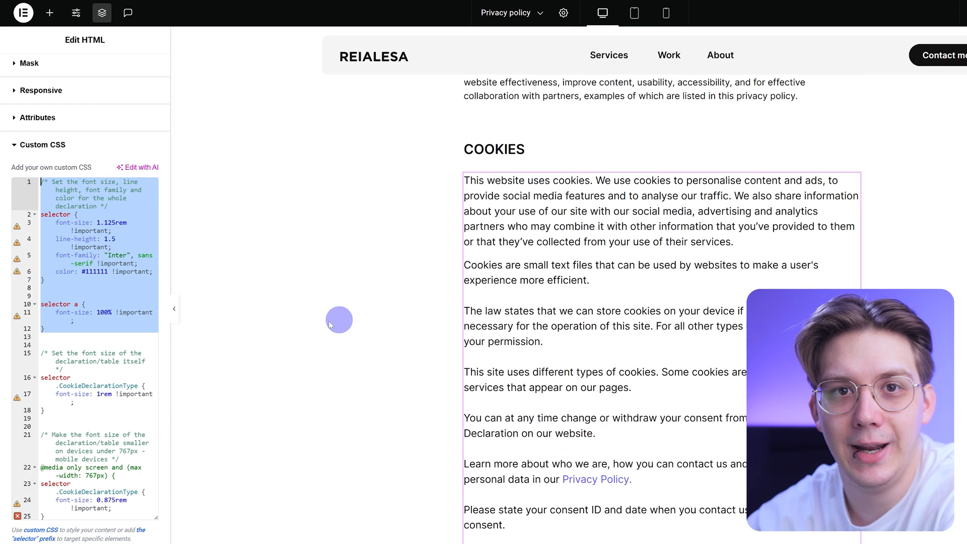
- Examine the .CookieDeclarationType font-size rules and check them against the declaration's cookie tables
drag(40, 353, 115, 515)
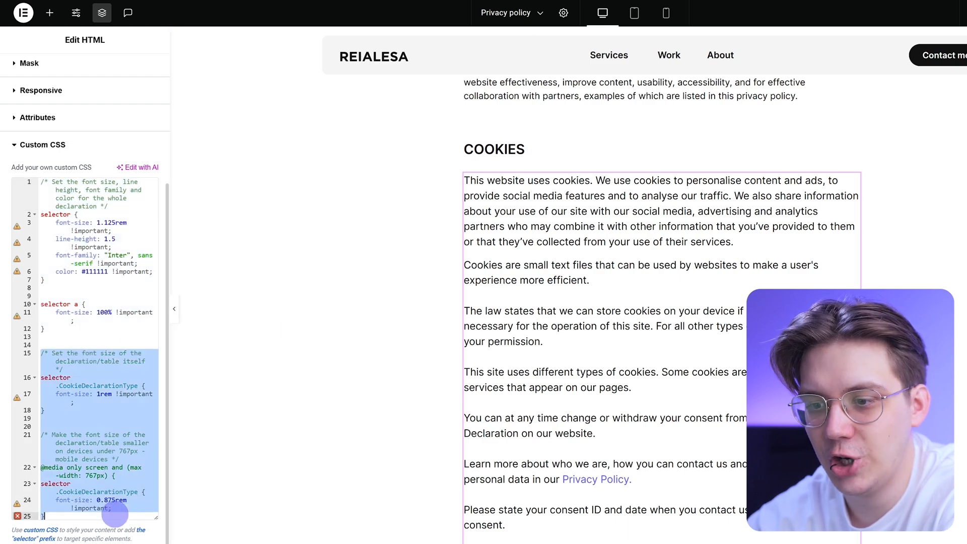
scroll(479, 418, down, 14)
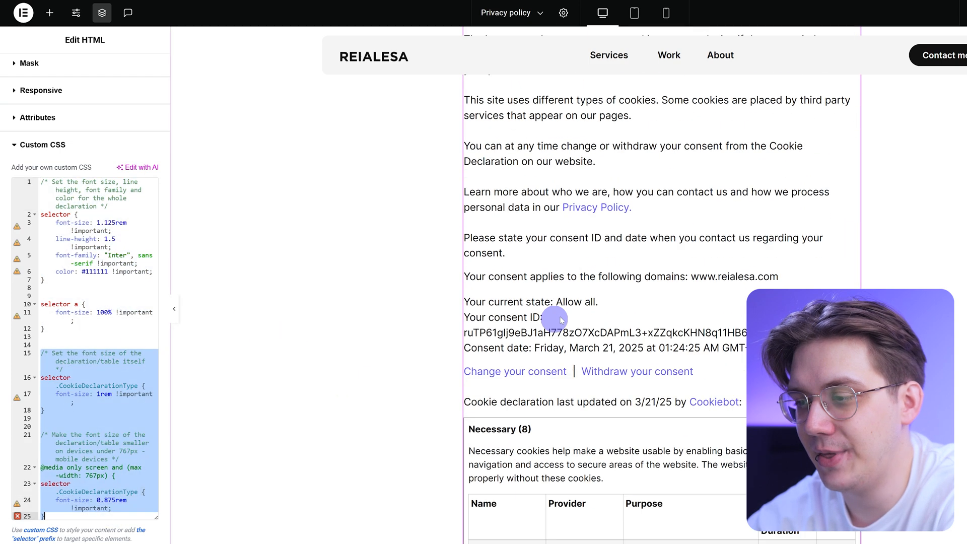
scroll(529, 362, down, 4)
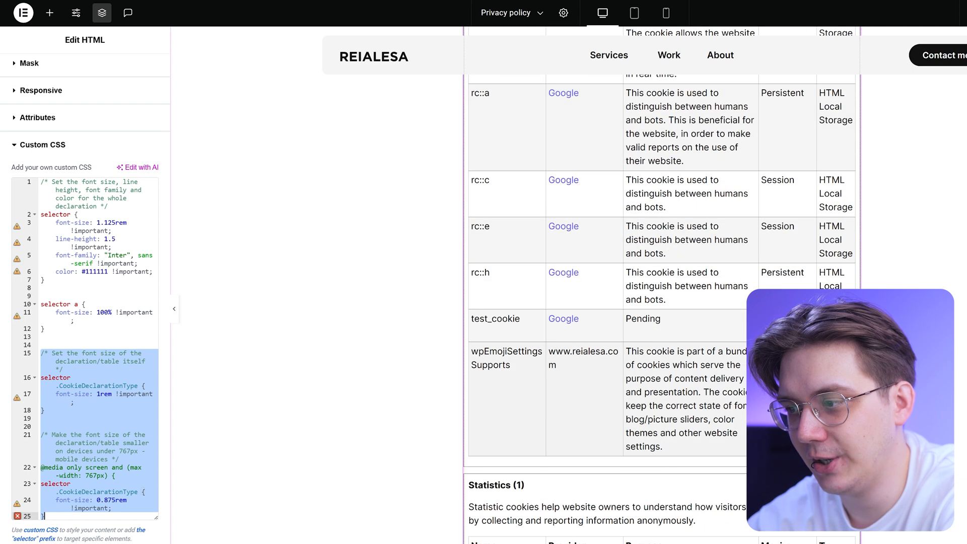
scroll(567, 328, up, 3)
click(94, 381)
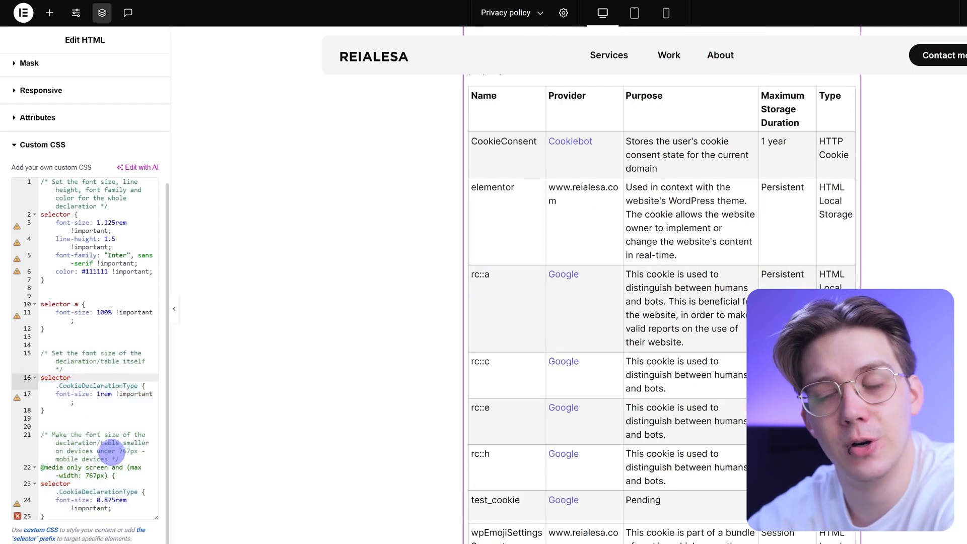
- Switch the page preview to mobile and examine how the declaration text and tables display
click(665, 20)
scroll(730, 272, down, 10)
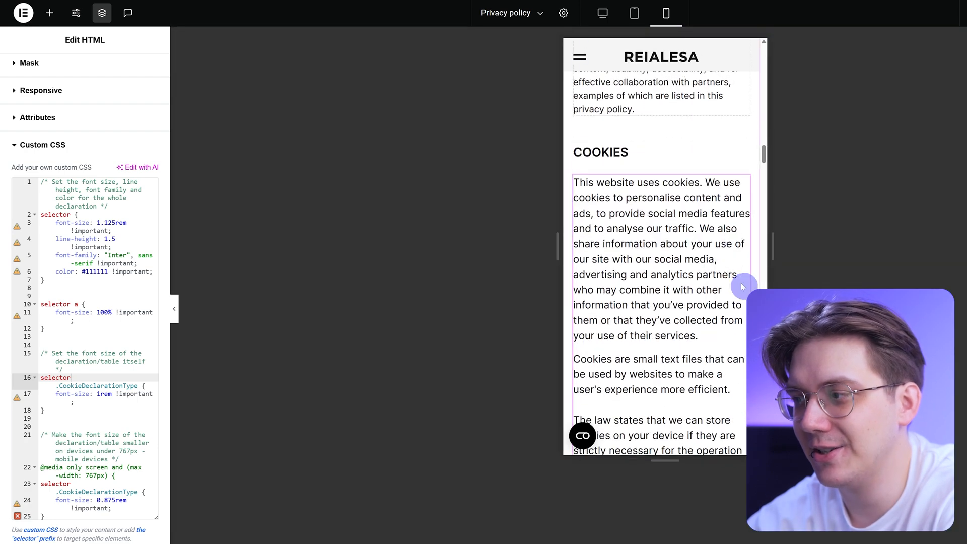
scroll(697, 253, down, 10)
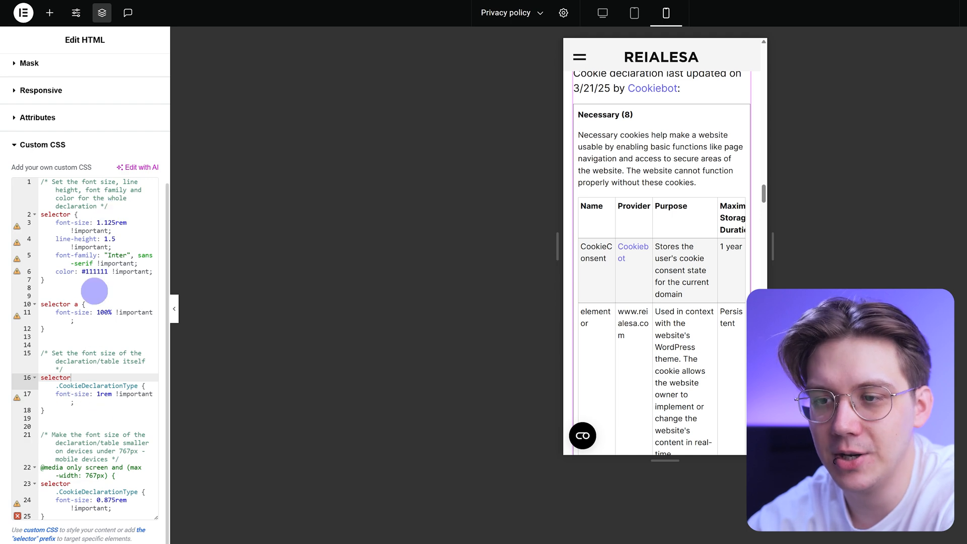
scroll(674, 267, down, 2)
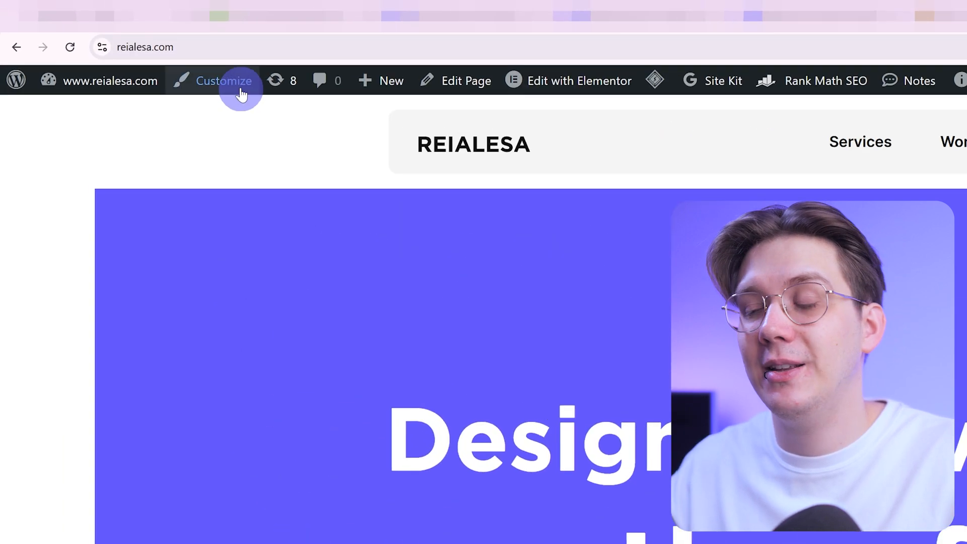
- Add rules to the website's Additional CSS that set .CybotCookiebotDialogContentWrapper and #CookiebotWidget to 'IBM Plex Mono', sans-serif !important
click(120, 45)
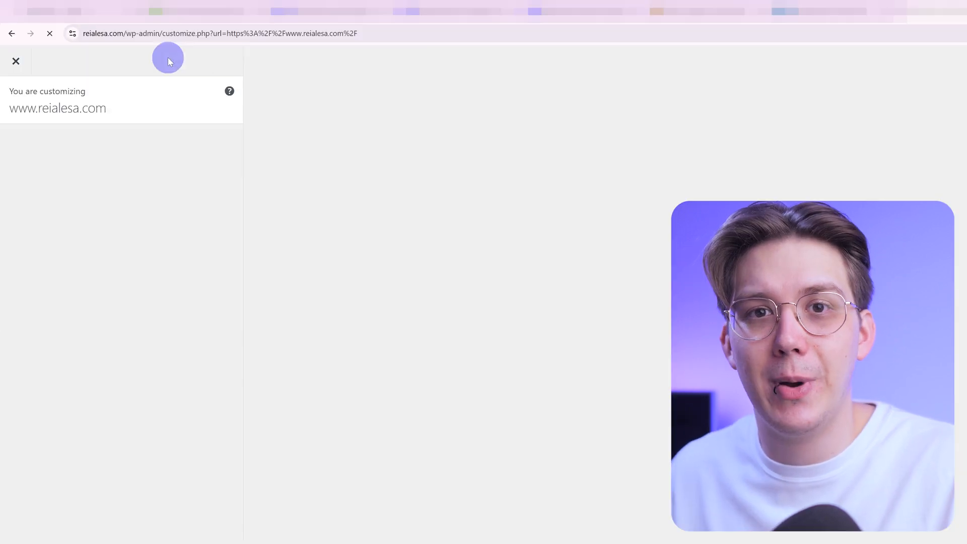
click(116, 315)
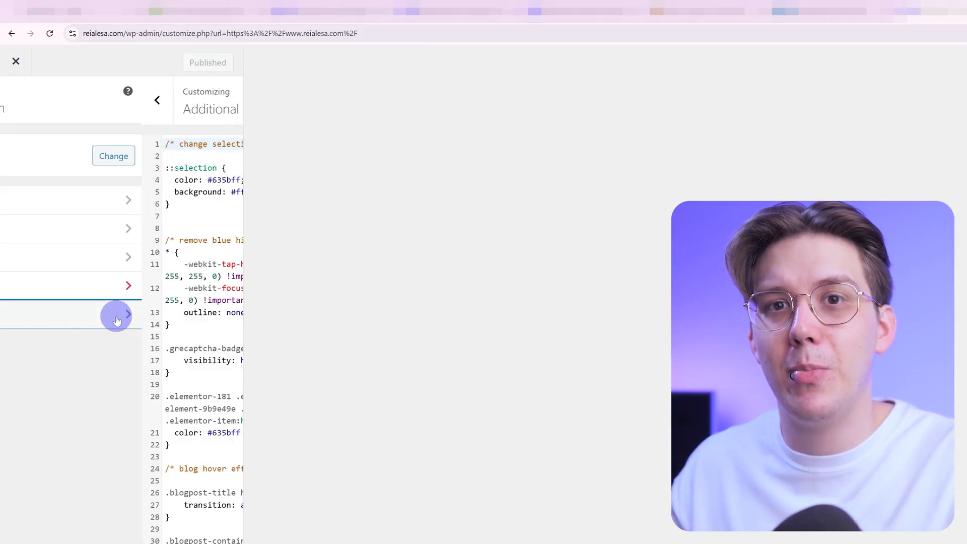
scroll(129, 398, down, 7)
scroll(130, 398, down, 15)
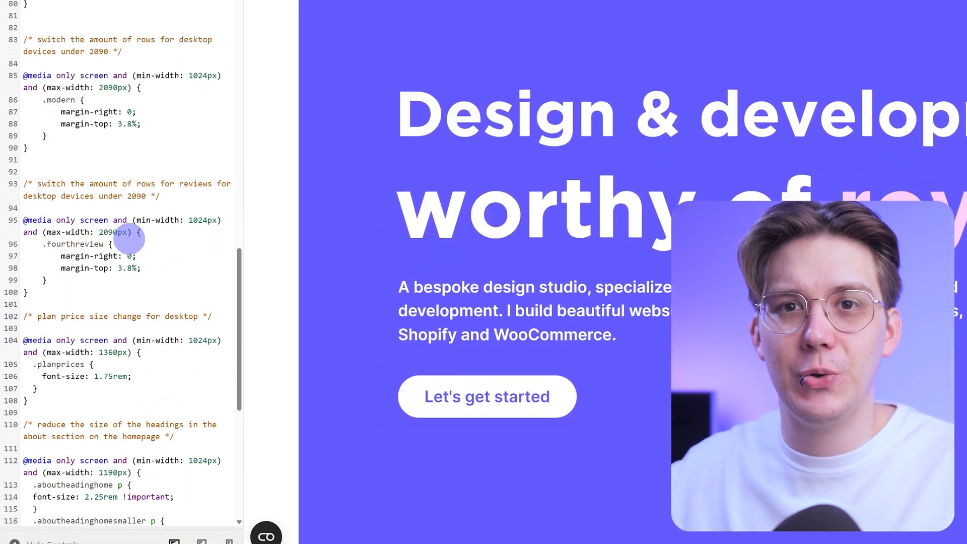
click(46, 476)
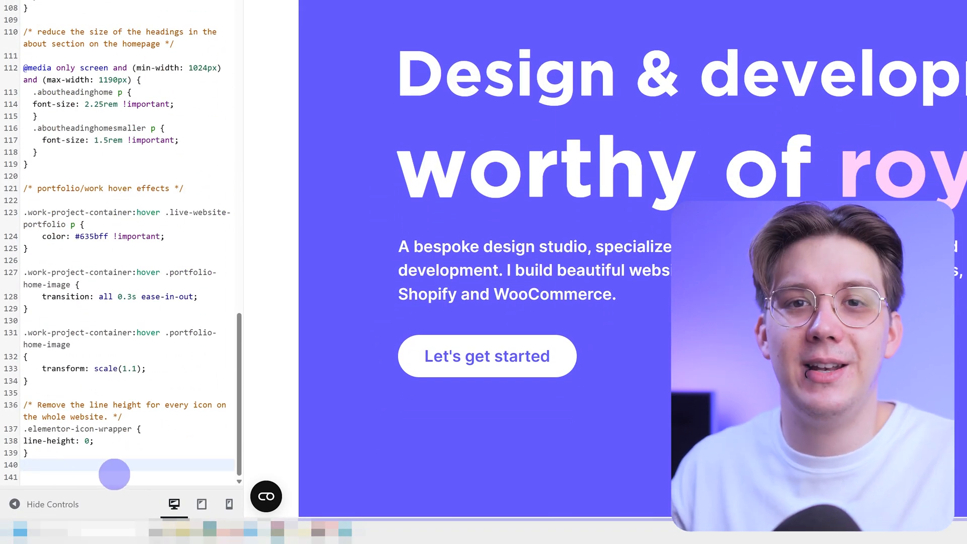
text(/* Change the font family of your Cookiebot banner */ .CybotCookiebotDialogContentWrapper {   font-family: 'IBM Plex Mono', sans-serif !important; }  #CookiebotWidget {   font-family: 'IBM Plex Mono', sans-serif !important; })
key(Return)
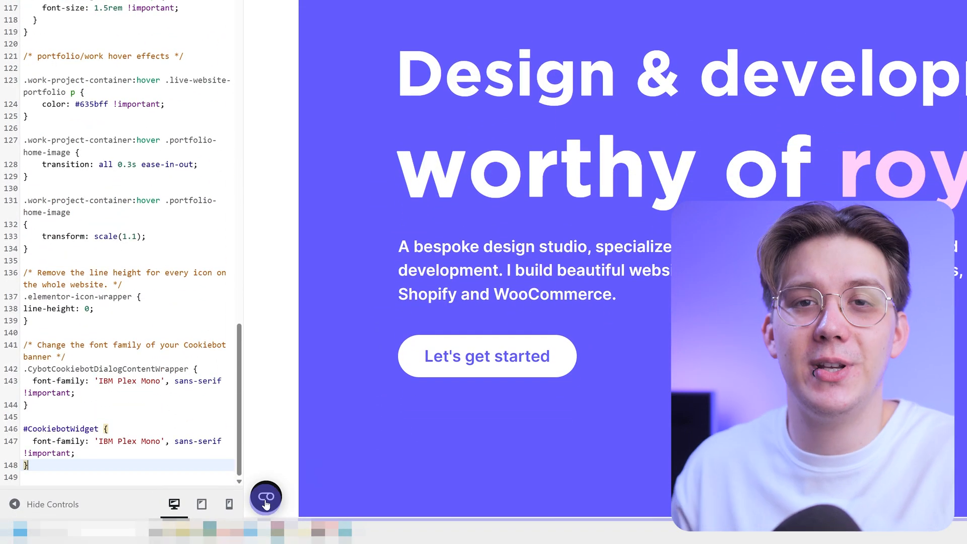
- Open the cookie settings widget and the consent banner in the preview, and check the font across the banner's sections
click(266, 496)
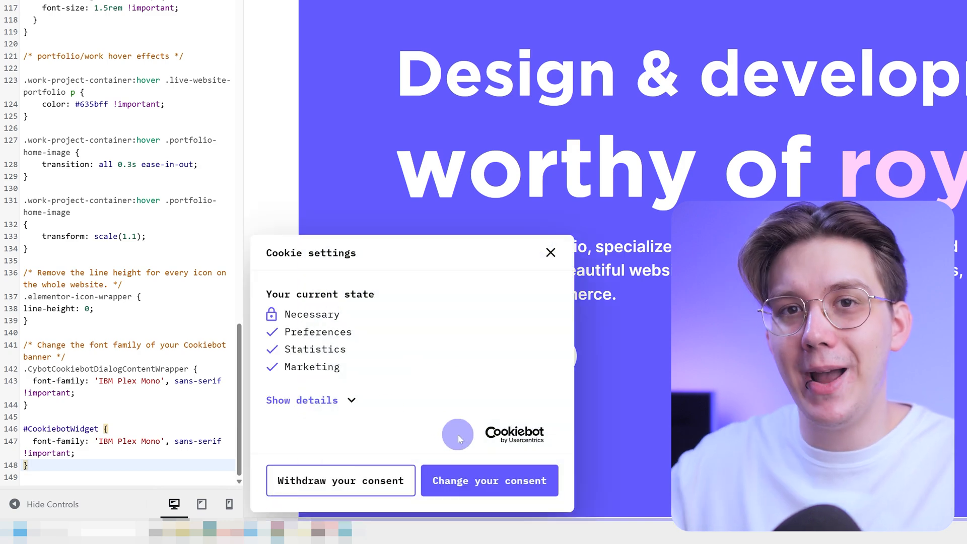
click(453, 481)
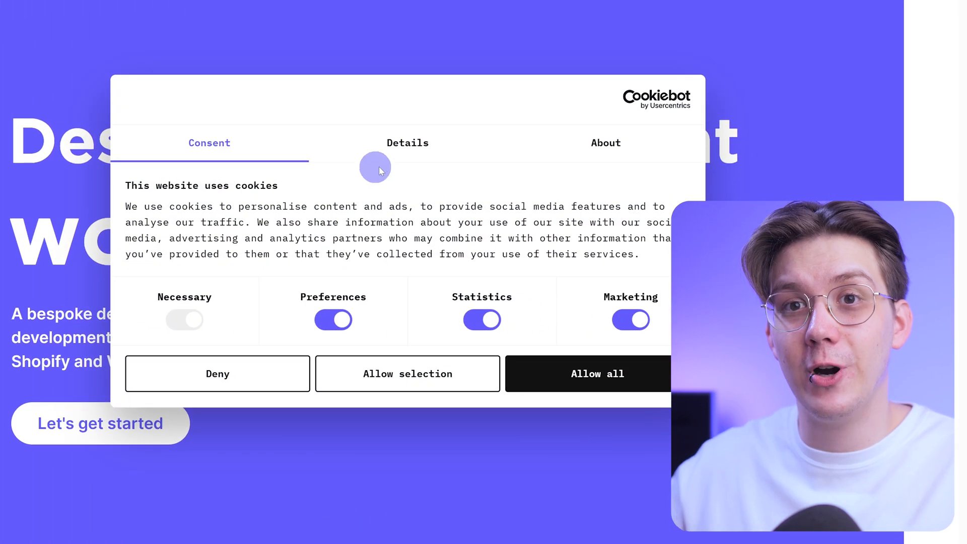
click(665, 99)
click(602, 34)
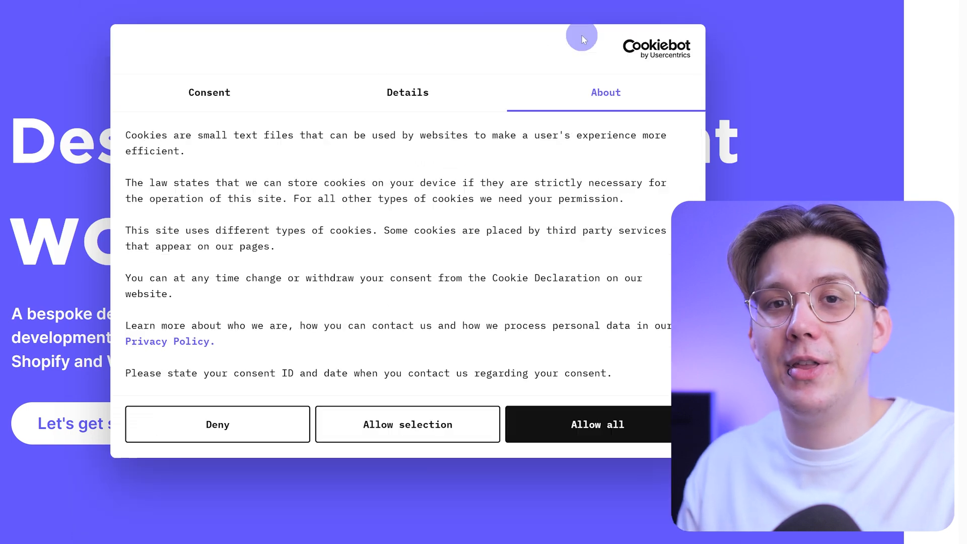
click(232, 93)
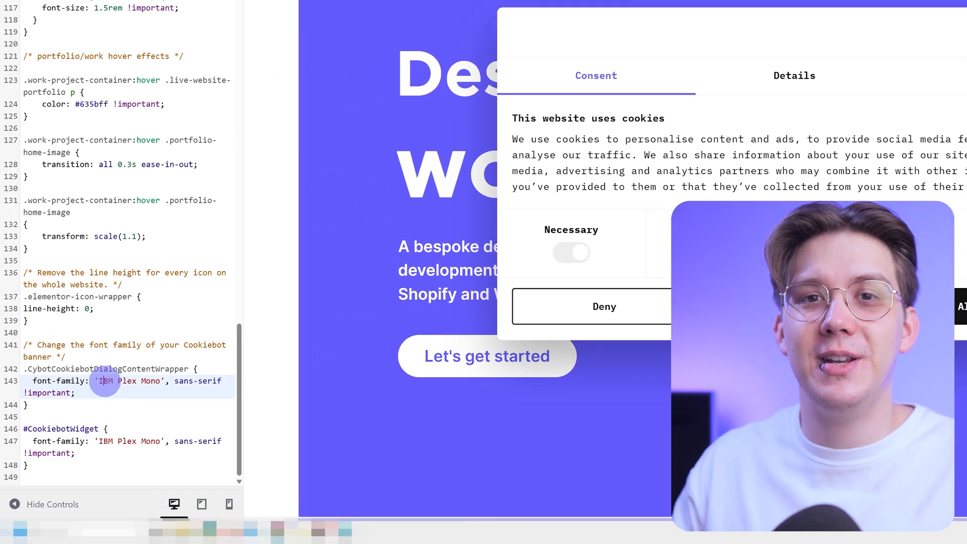
- Set the font family in the .CybotCookiebotDialogContentWrapper rule to 'Inter', and select the font name in the #CookiebotWidget rule
drag(99, 381, 160, 381)
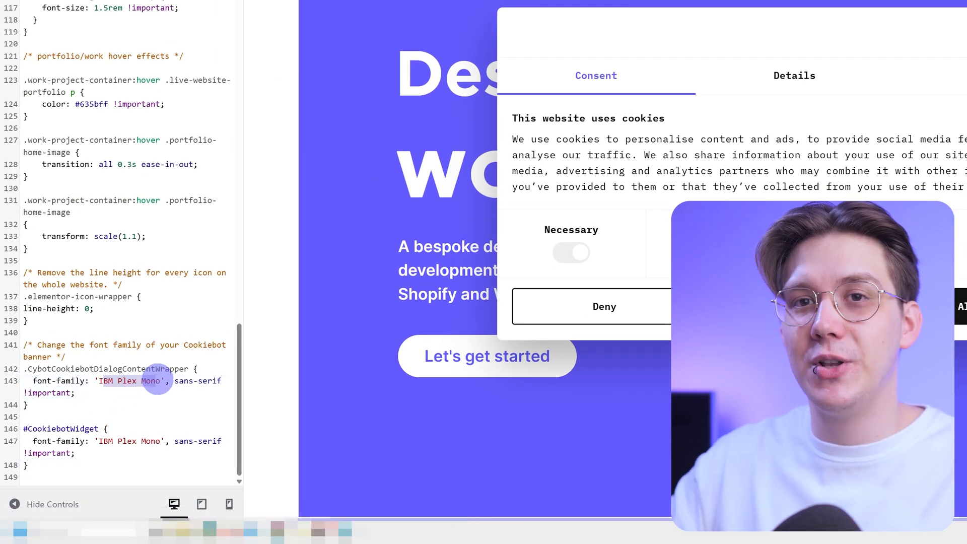
text(Inter)
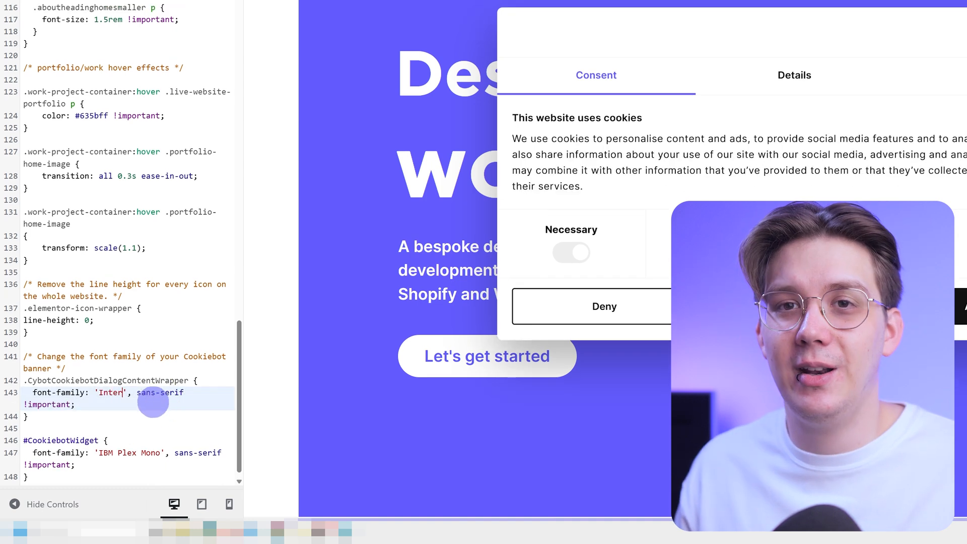
drag(99, 453, 160, 452)
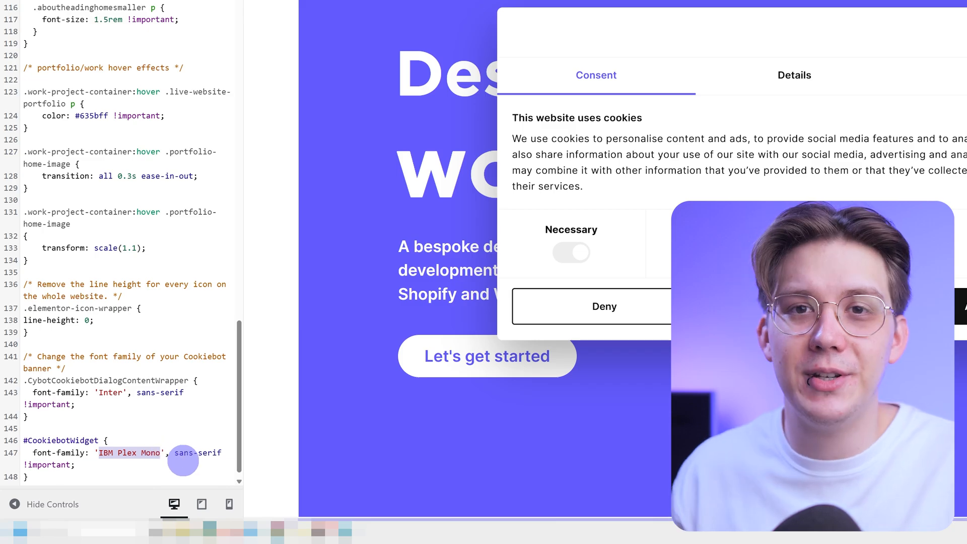